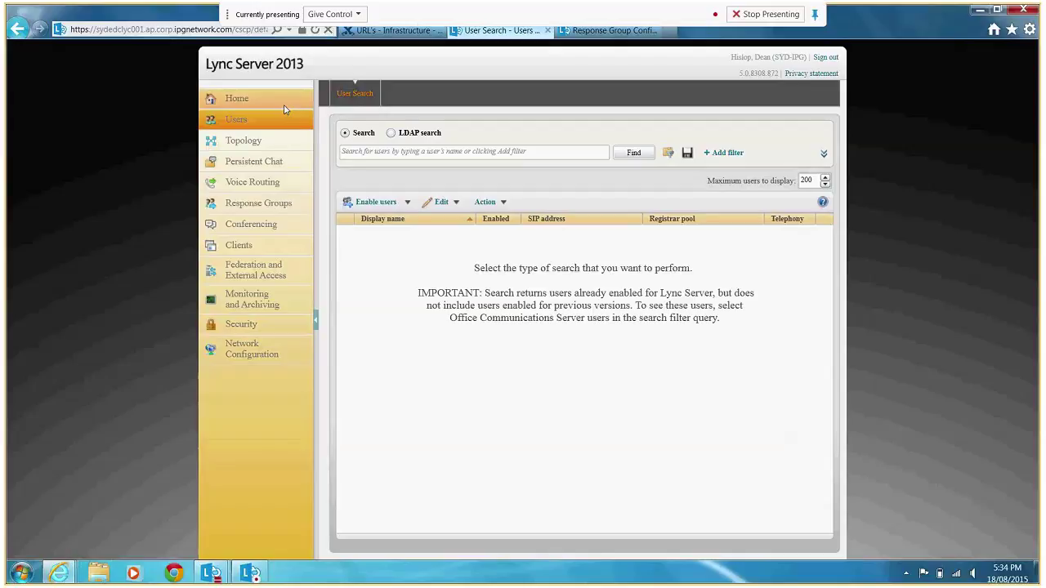
# Search the Lync users for a specific enabled user by name.
pyautogui.click(403, 152)
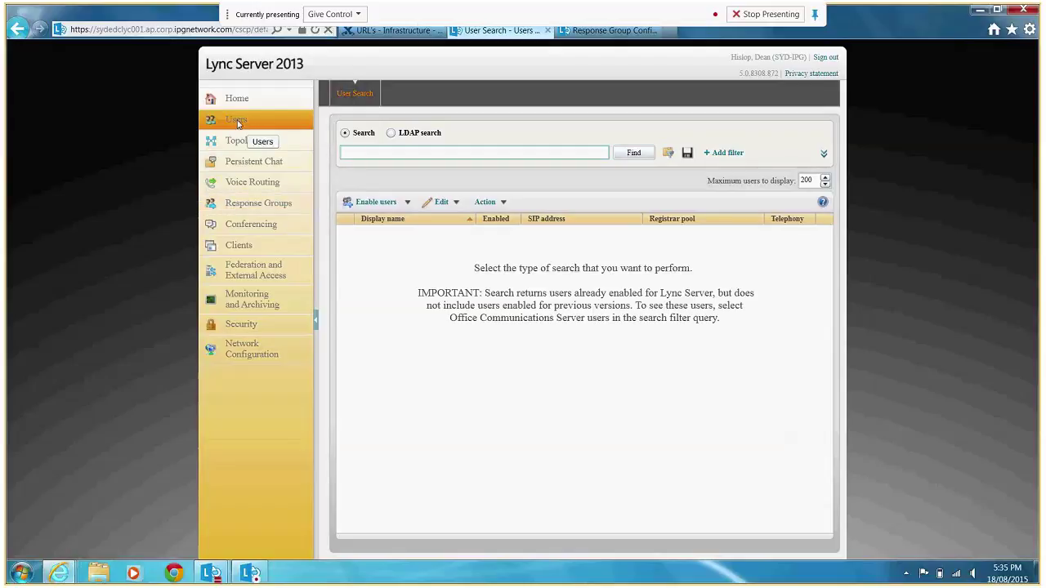
pyautogui.click(367, 151)
pyautogui.write('dean.hislop')
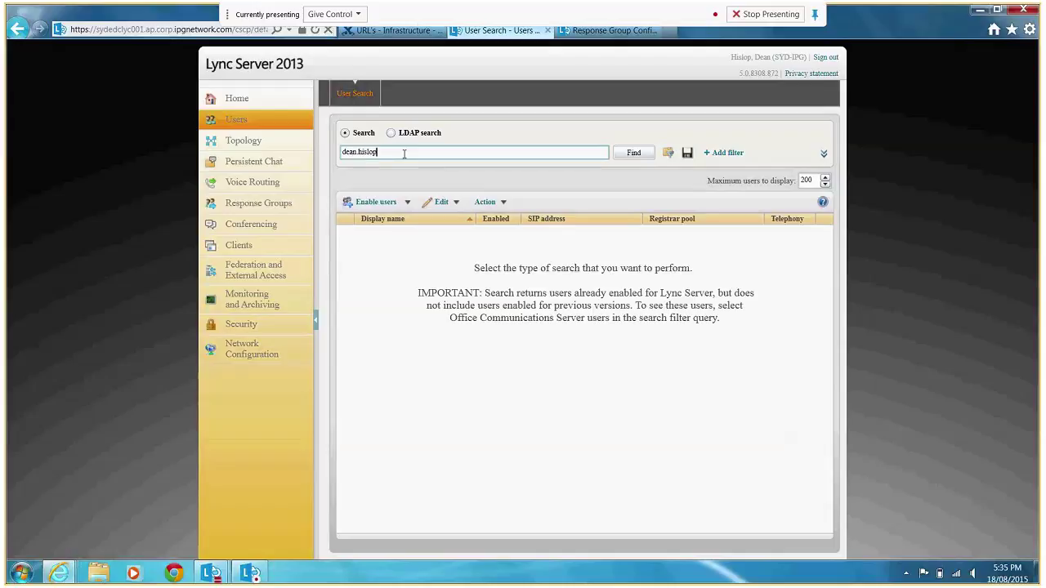
pyautogui.click(641, 154)
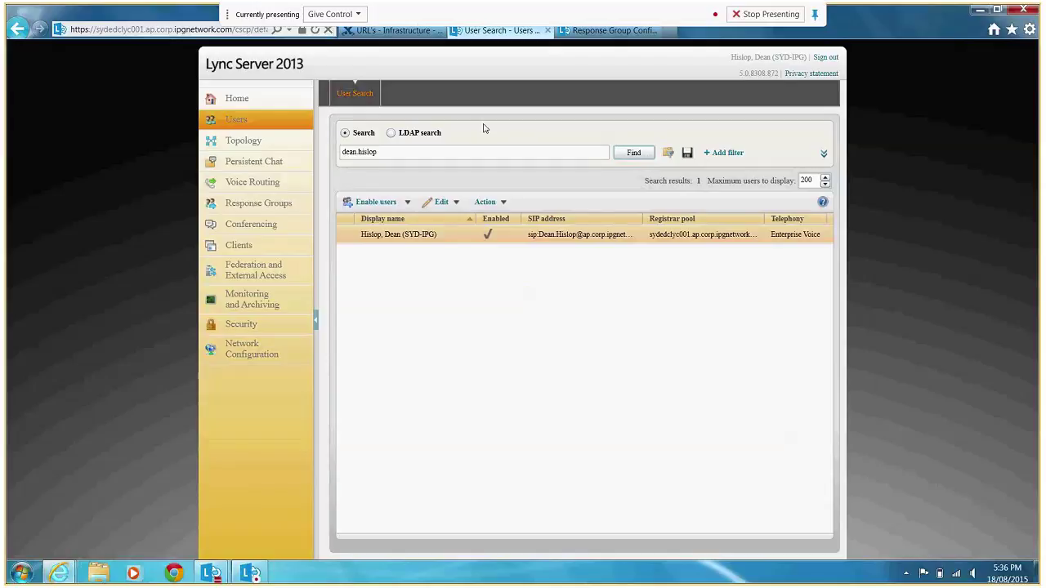
# Start a New Lync Server User form and bring up the Active Directory user picker.
pyautogui.click(407, 203)
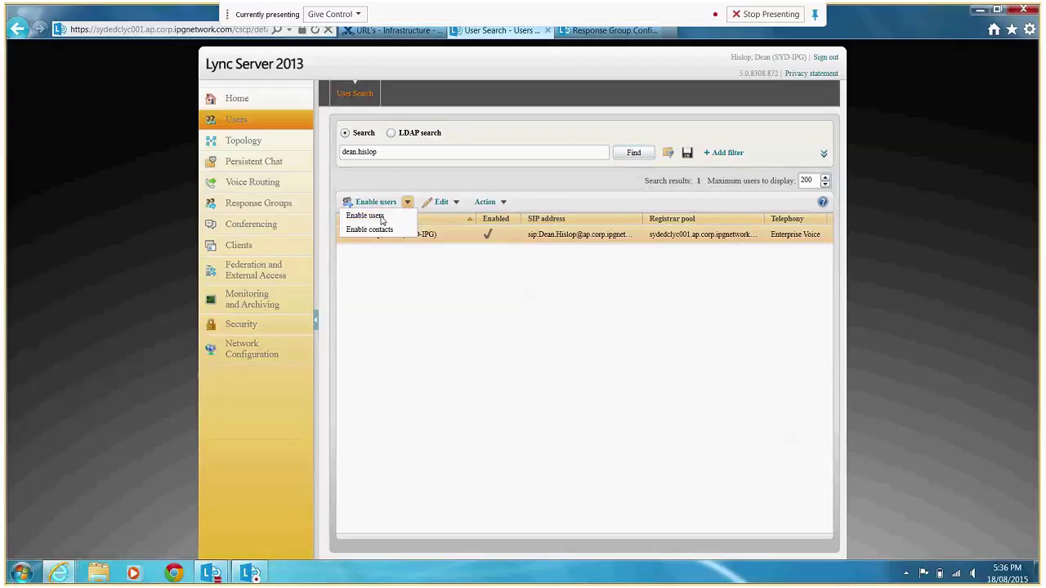
pyautogui.click(382, 218)
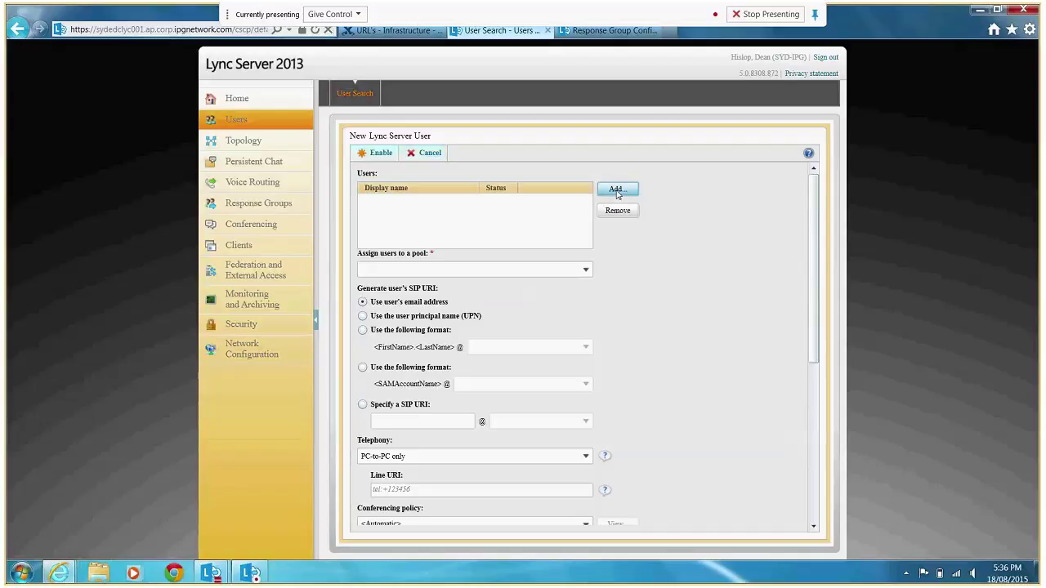
pyautogui.click(617, 191)
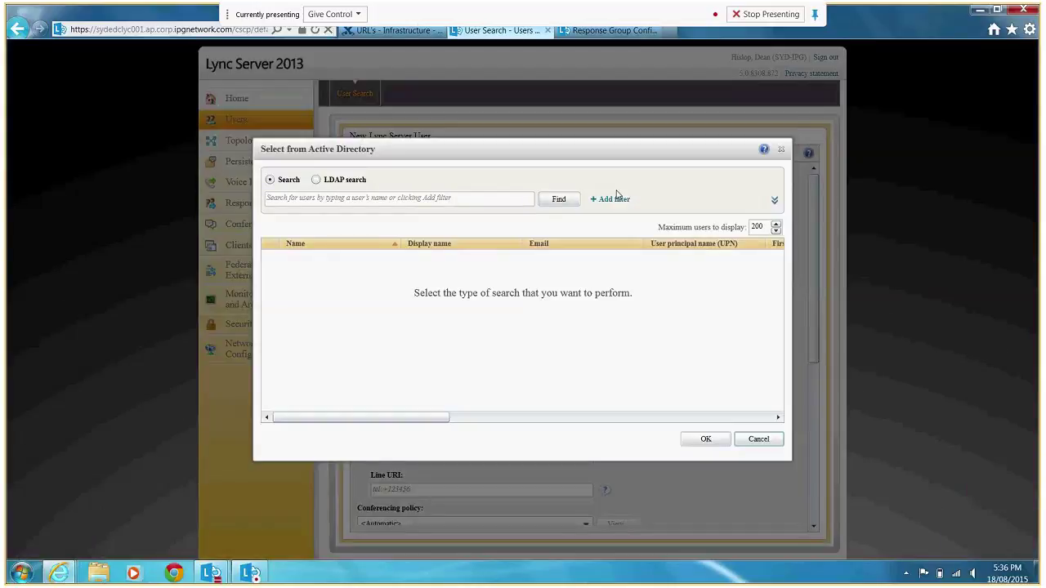
# Enter the new user's full name in the Active Directory search box.
pyautogui.click(476, 200)
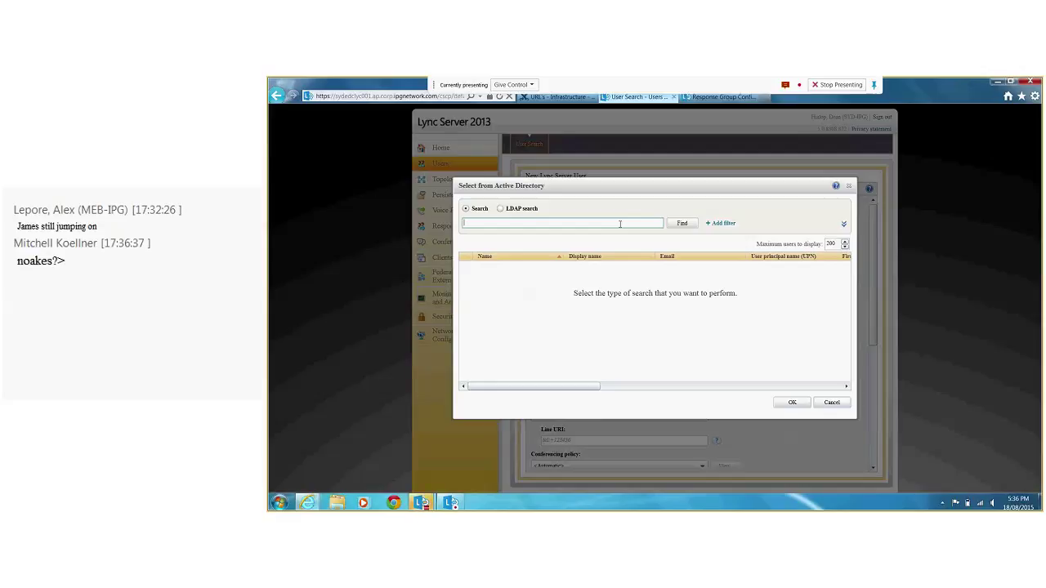
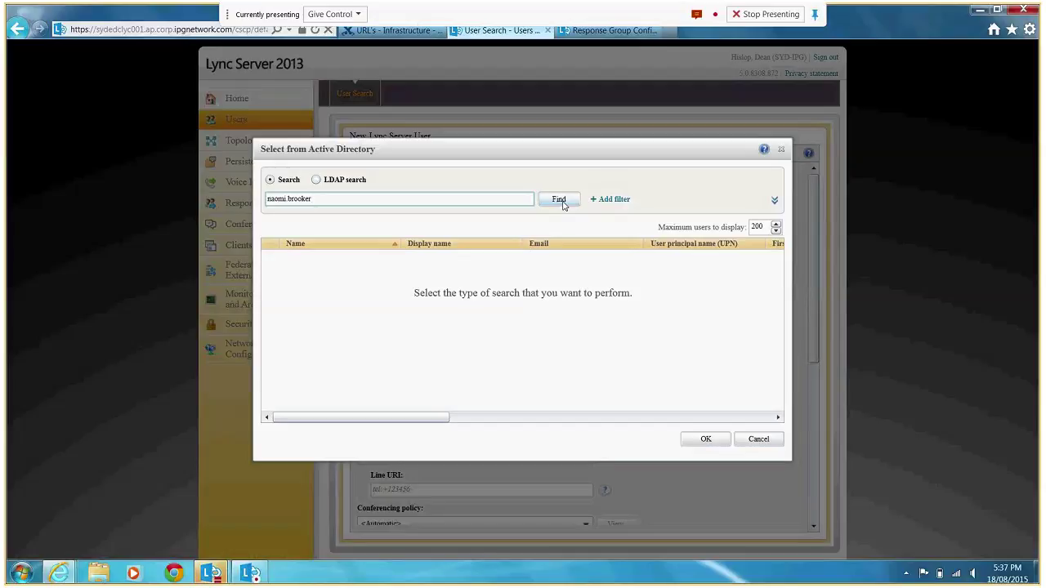
# Filter on Last name equal to the user's surname and add the SYD-WSW account.
pyautogui.click(603, 201)
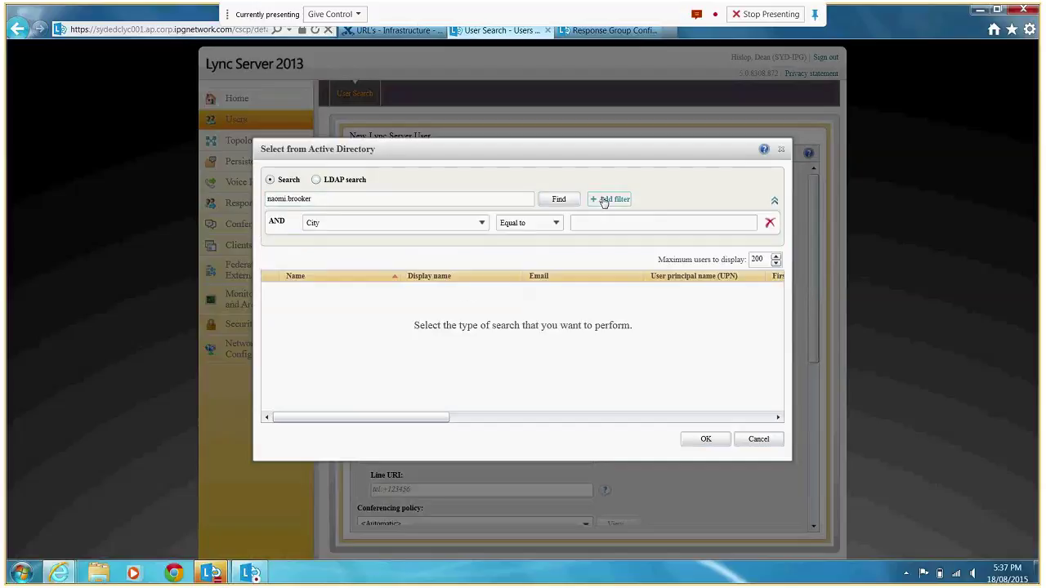
pyautogui.click(480, 228)
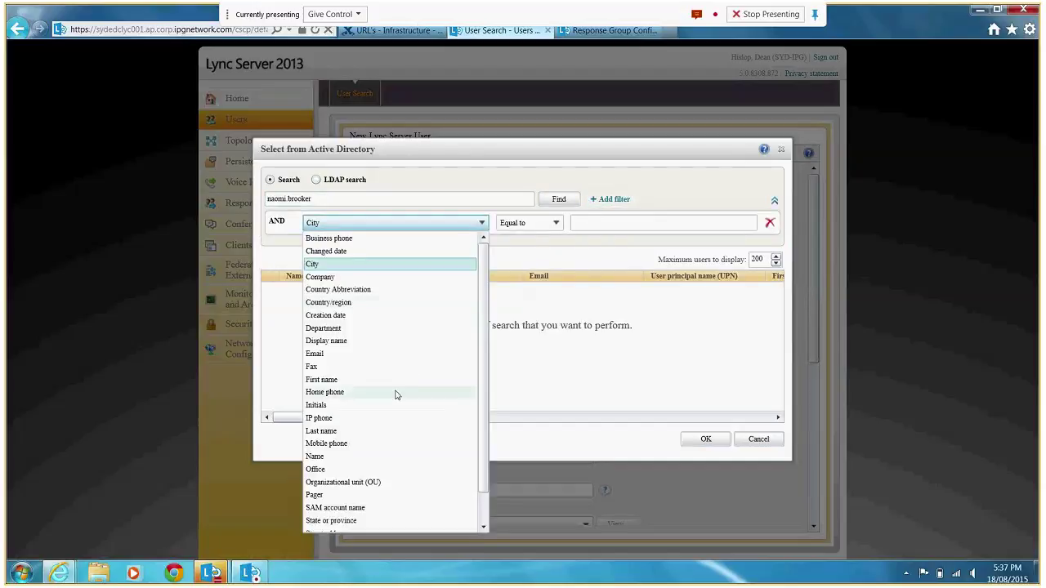
pyautogui.click(380, 433)
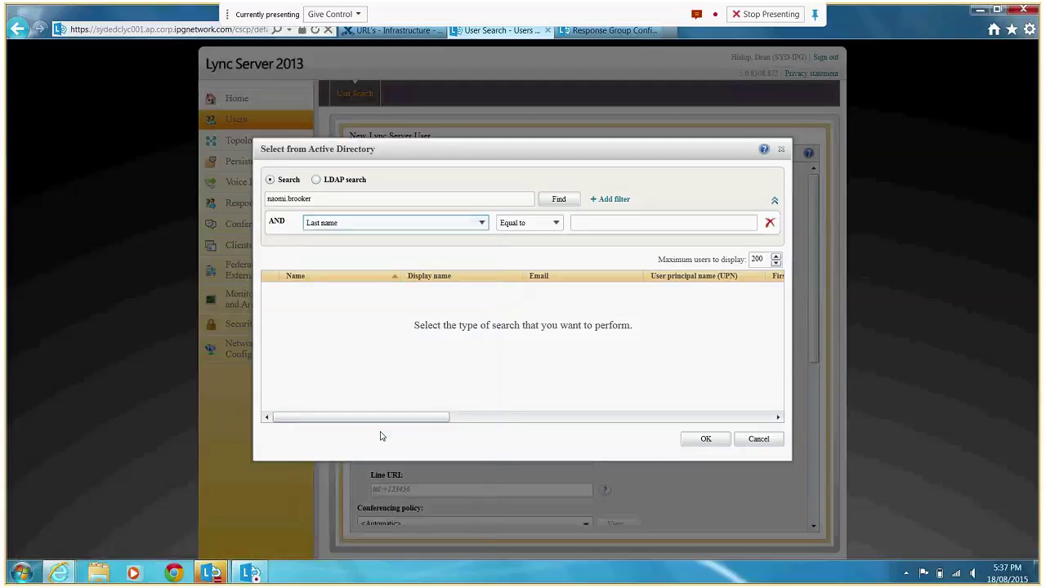
pyautogui.click(589, 221)
pyautogui.write('bro')
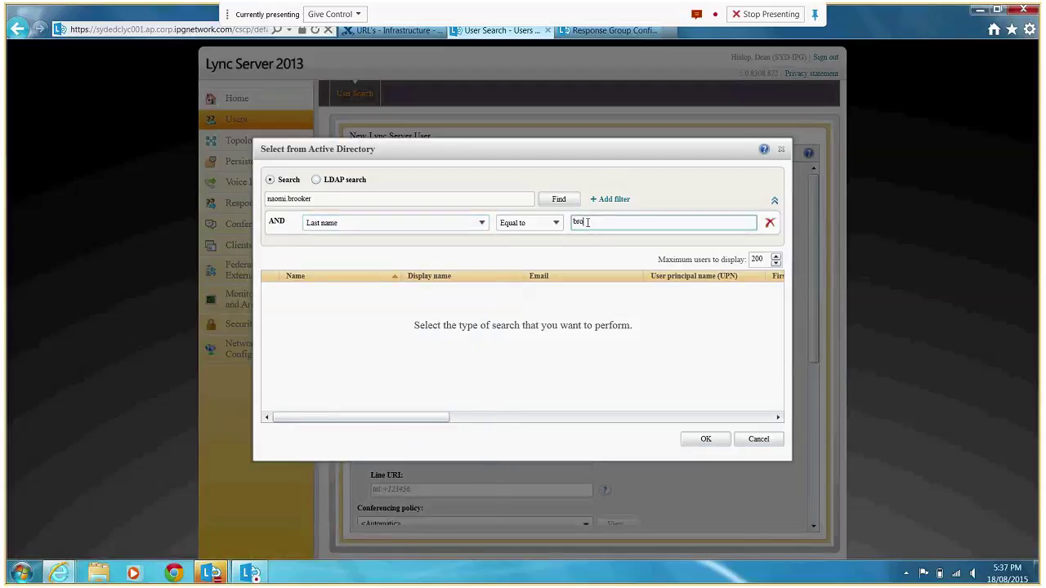
pyautogui.write('oker')
pyautogui.click(562, 201)
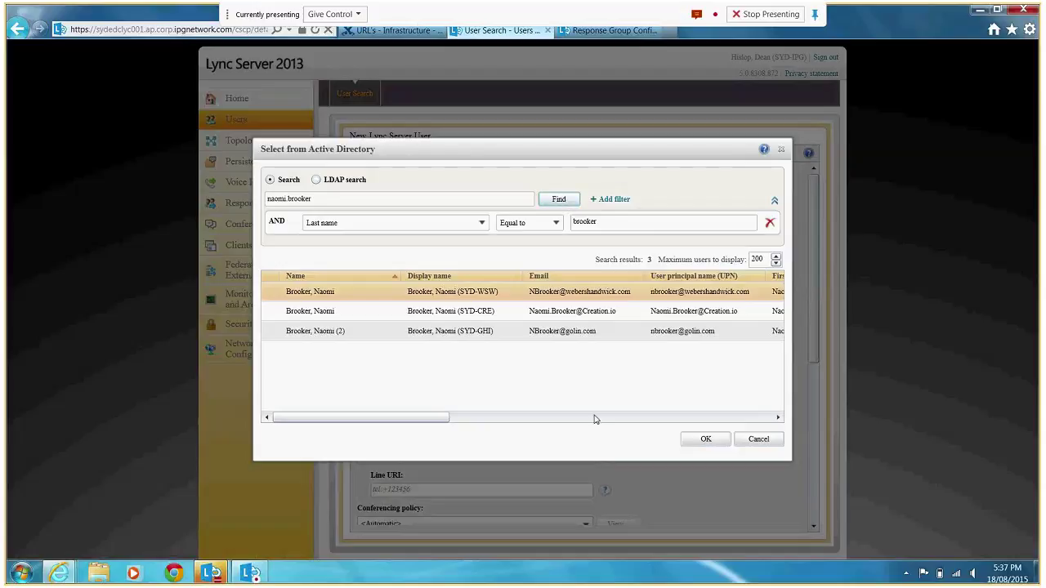
pyautogui.click(702, 439)
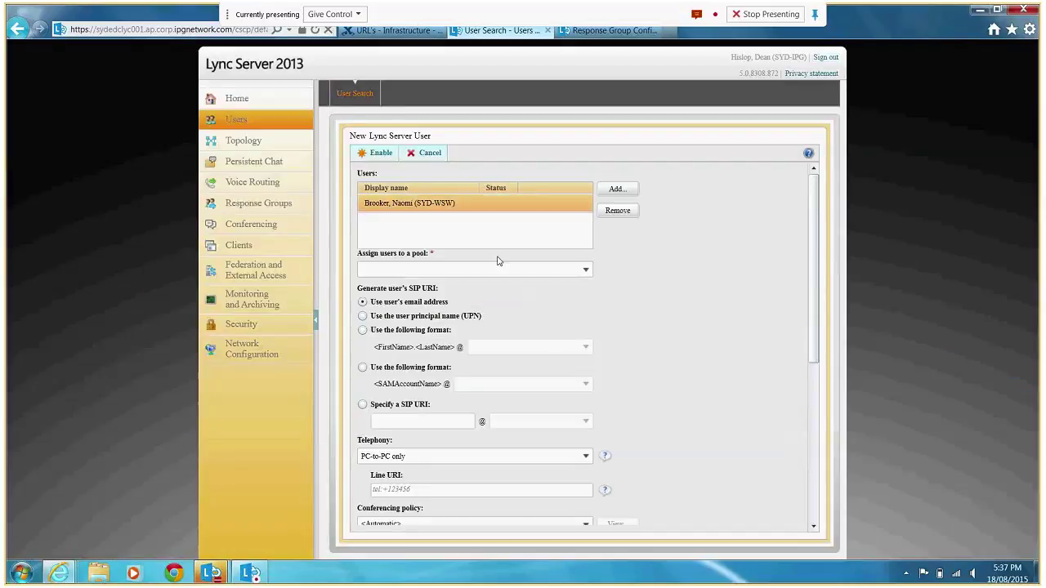
# Assign the user to the sydedclyc001.ap.corp.ipgnetwork.com pool.
pyautogui.click(585, 270)
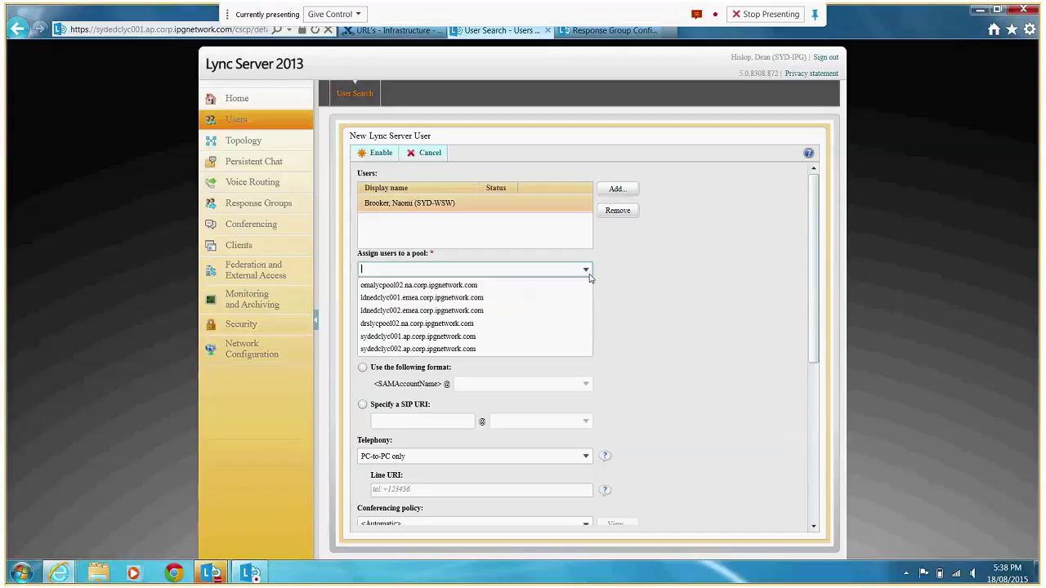
pyautogui.click(532, 344)
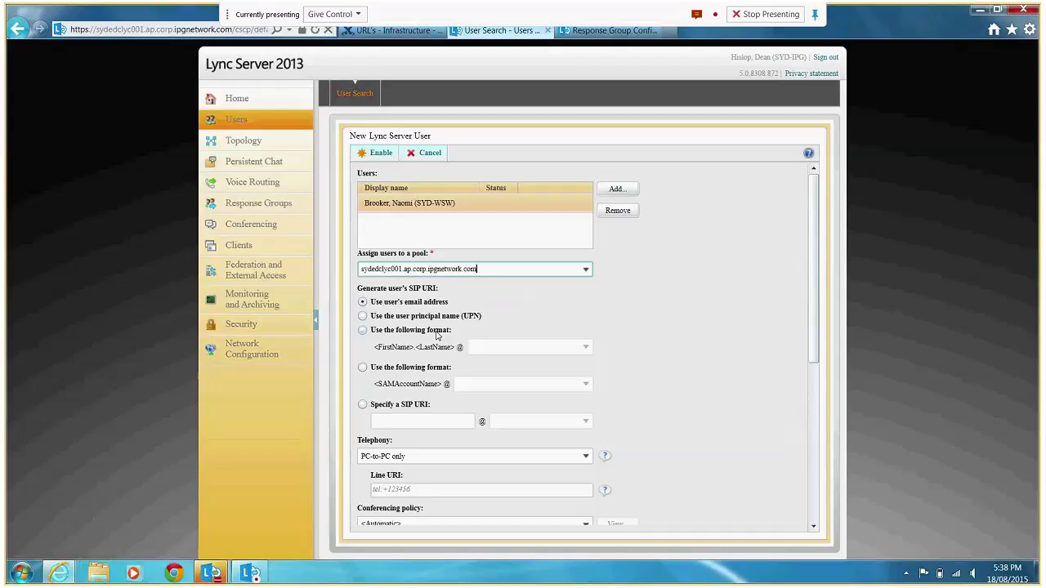
# Generate the SIP URI as <FirstName>.<LastName> at the ap.corp.ipgnetwork.com domain.
pyautogui.click(437, 332)
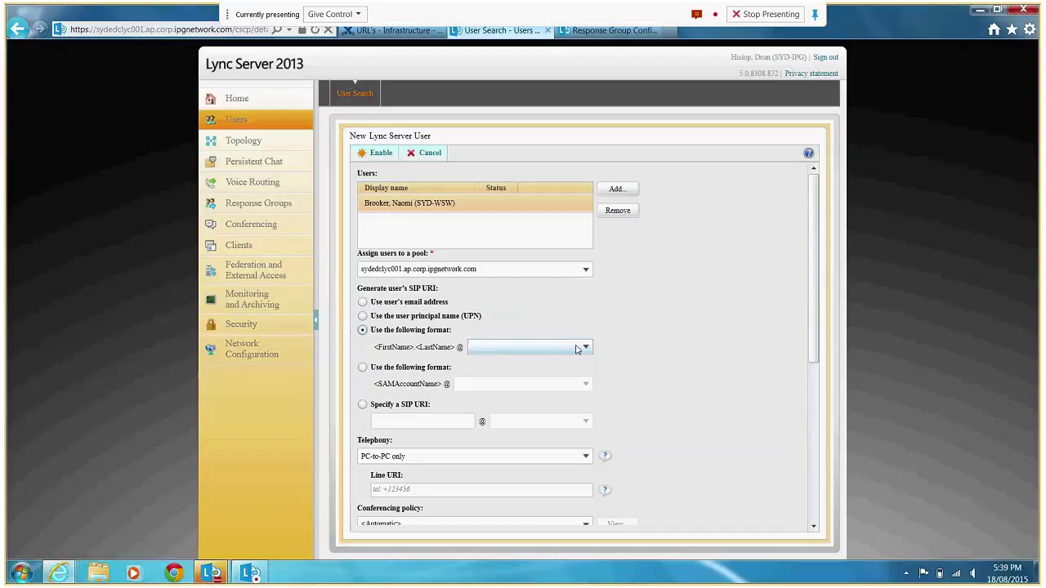
pyautogui.click(577, 349)
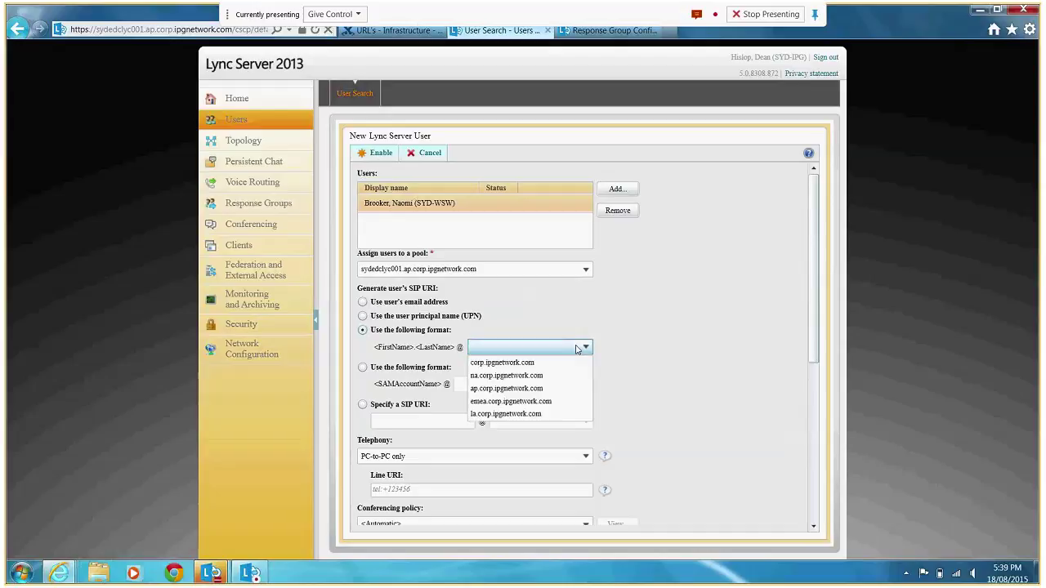
pyautogui.click(547, 390)
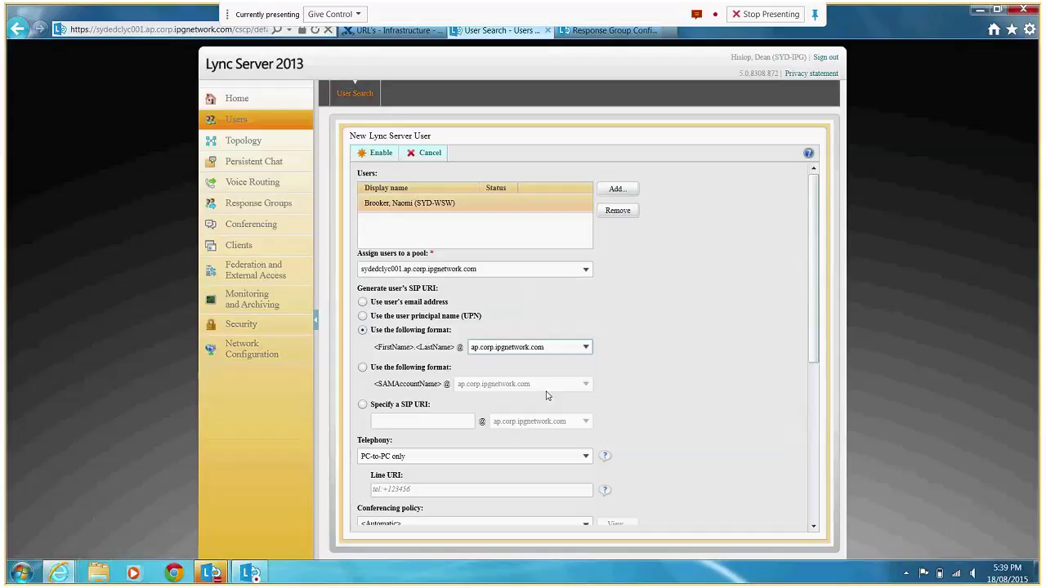
pyautogui.click(406, 408)
pyautogui.click(406, 419)
pyautogui.click(407, 420)
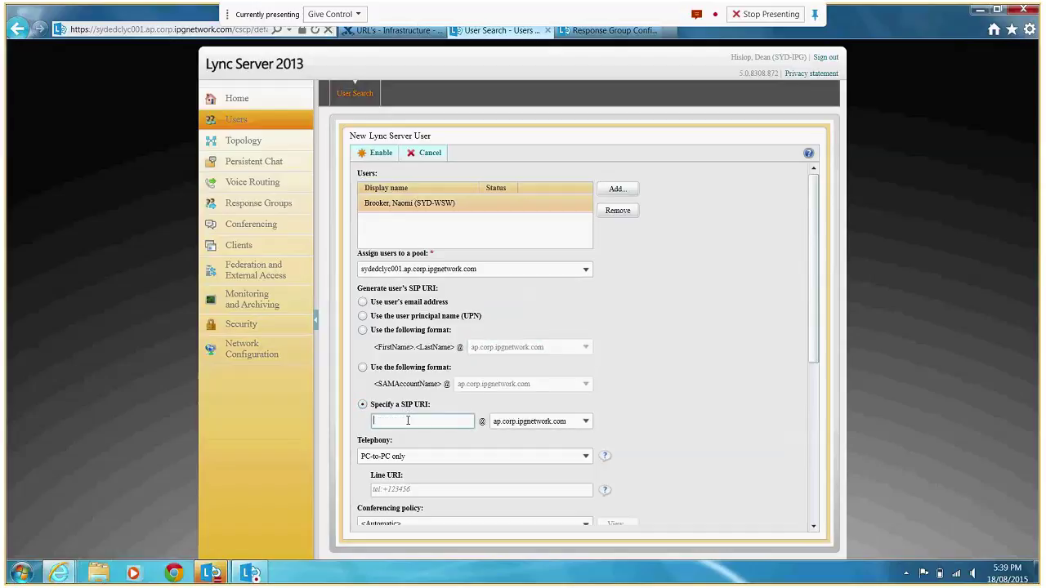
pyautogui.click(362, 330)
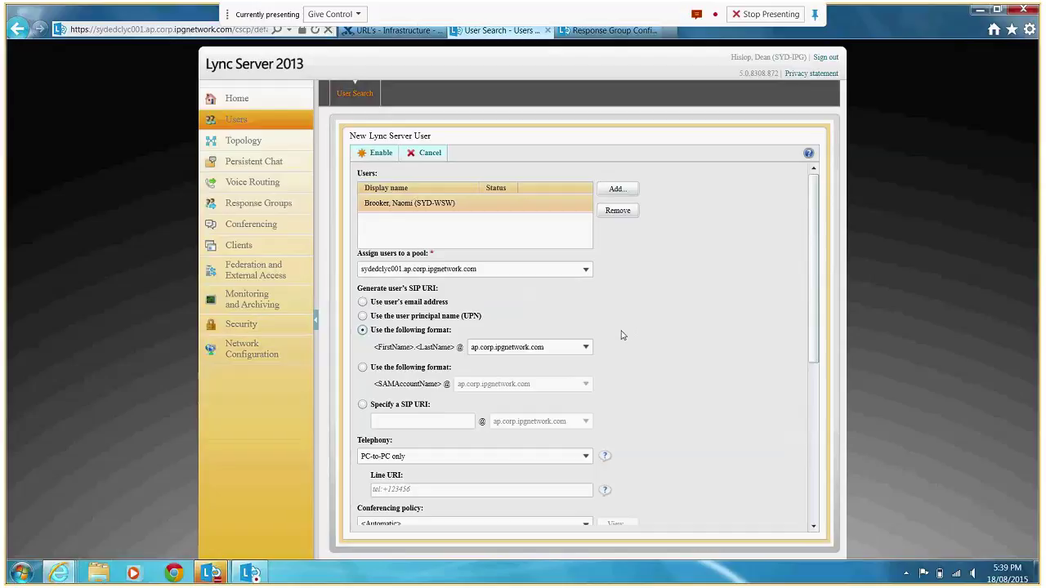
pyautogui.moveTo(815, 305)
pyautogui.mouseDown()
pyautogui.moveTo(810, 455)
pyautogui.moveTo(821, 359)
pyautogui.moveTo(814, 304)
pyautogui.mouseUp()
# Enable the SYD-WSW user with the chosen pool and SIP address settings.
pyautogui.click(366, 158)
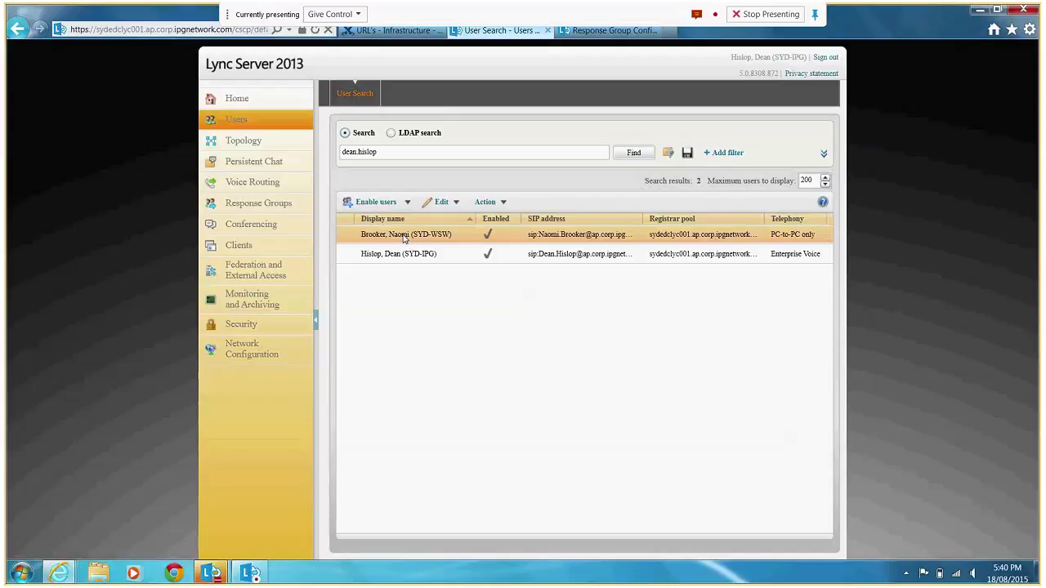
pyautogui.click(456, 205)
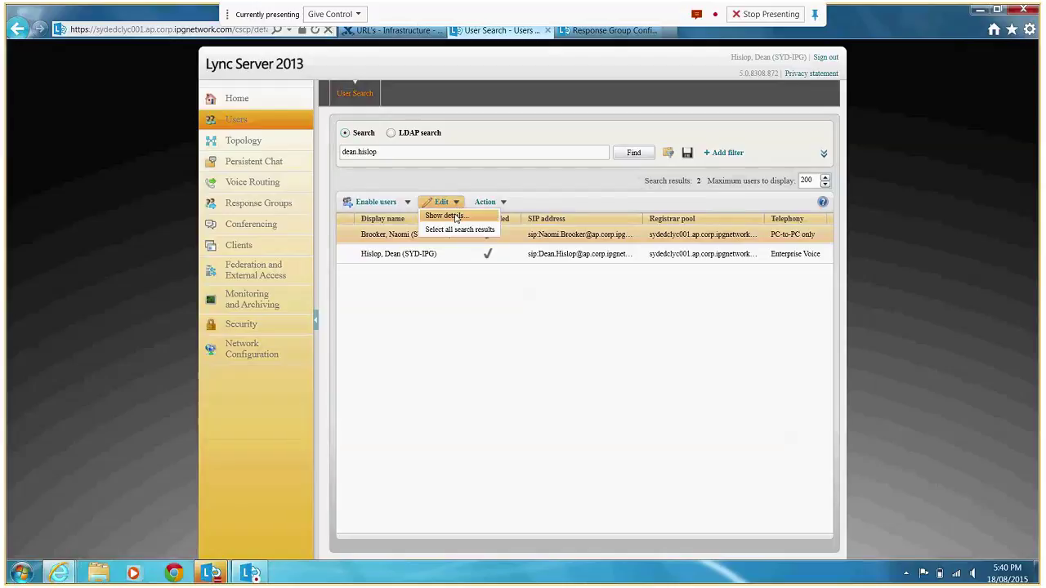
pyautogui.click(456, 218)
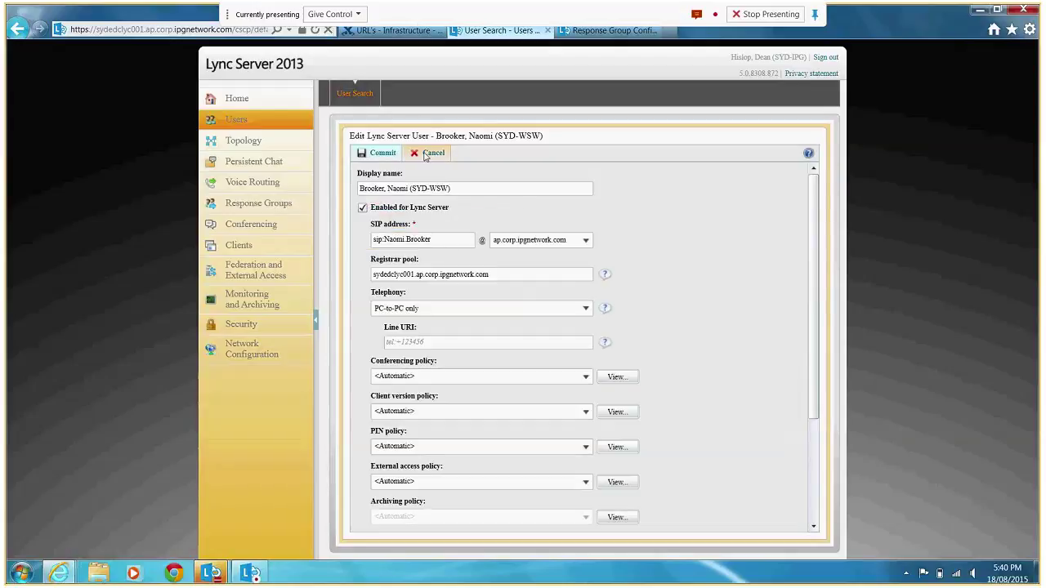
pyautogui.click(425, 156)
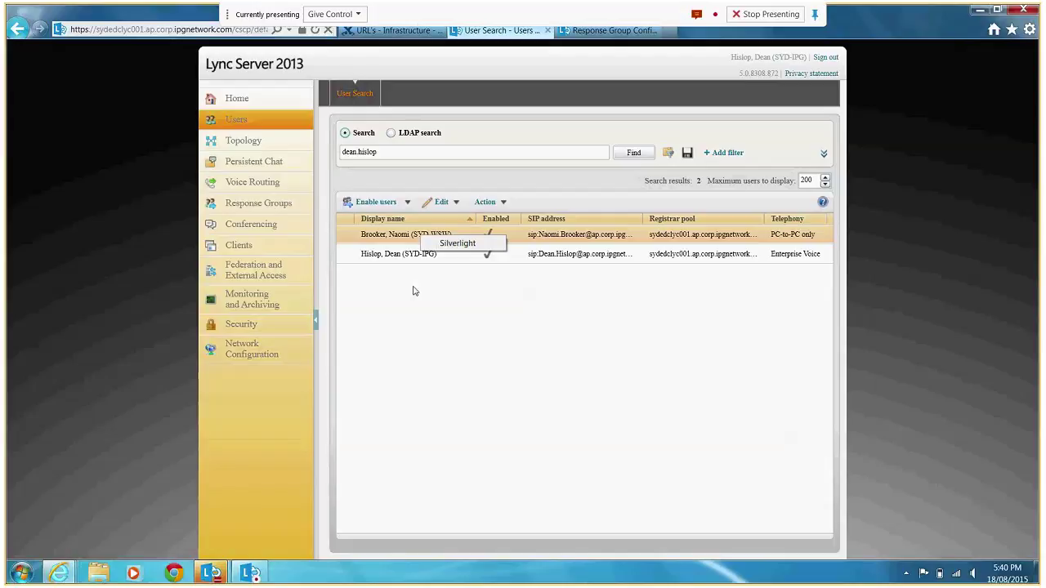
pyautogui.click(441, 202)
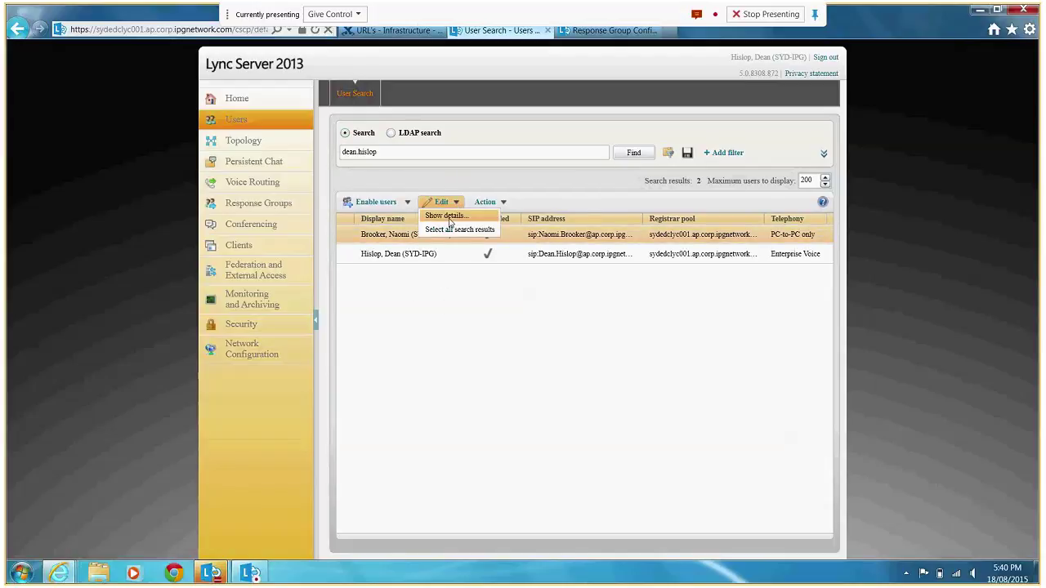
# Open the Edit Lync Server User form for the SYD-WSW account with PC-to-PC only telephony.
pyautogui.click(446, 216)
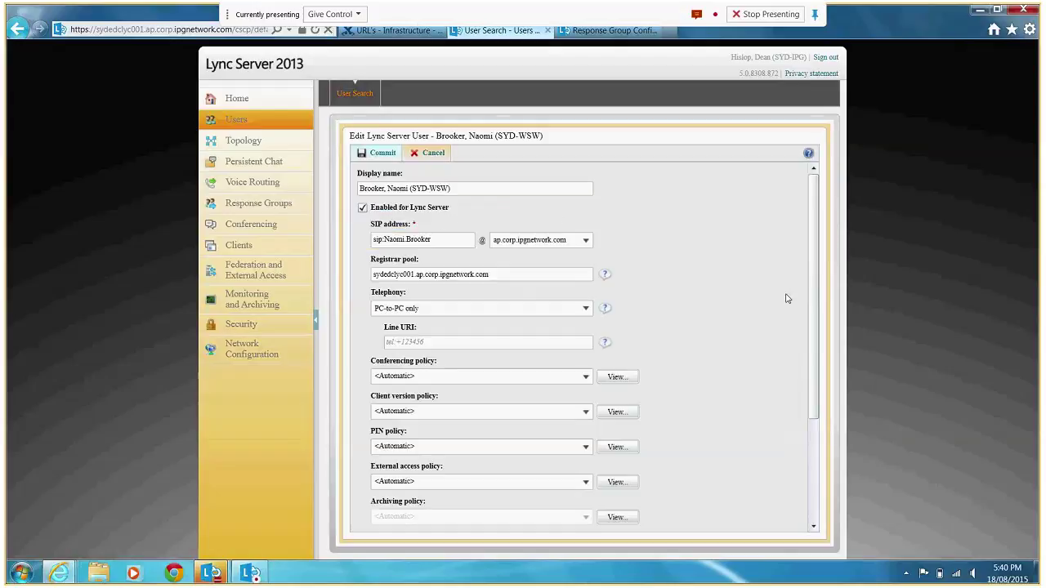
pyautogui.scroll(-3, 803, 391)
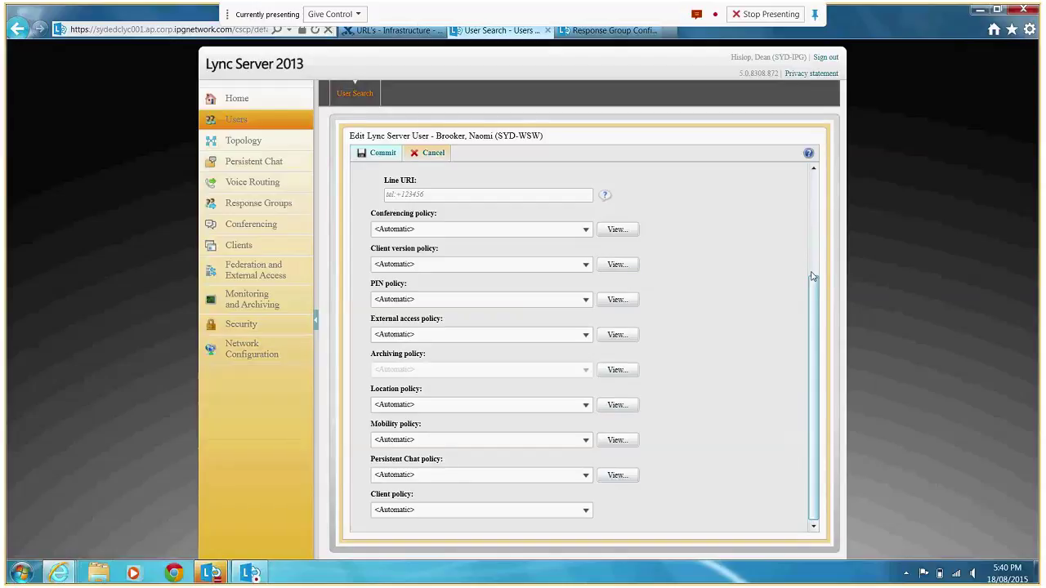
pyautogui.scroll(3, 693, 315)
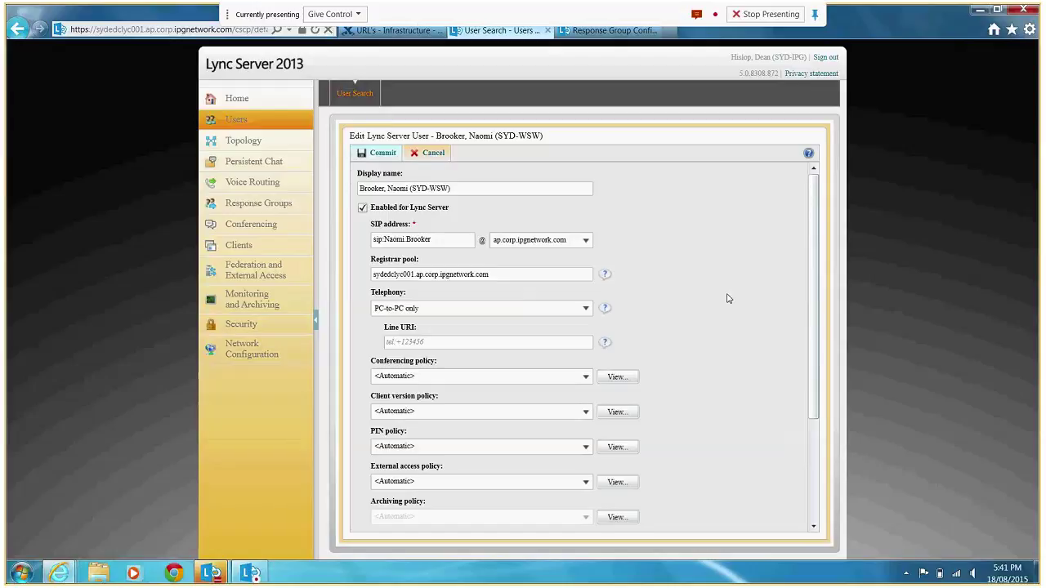
# Switch the SYD-WSW user's telephony from PC-to-PC only to Enterprise Voice.
pyautogui.click(586, 311)
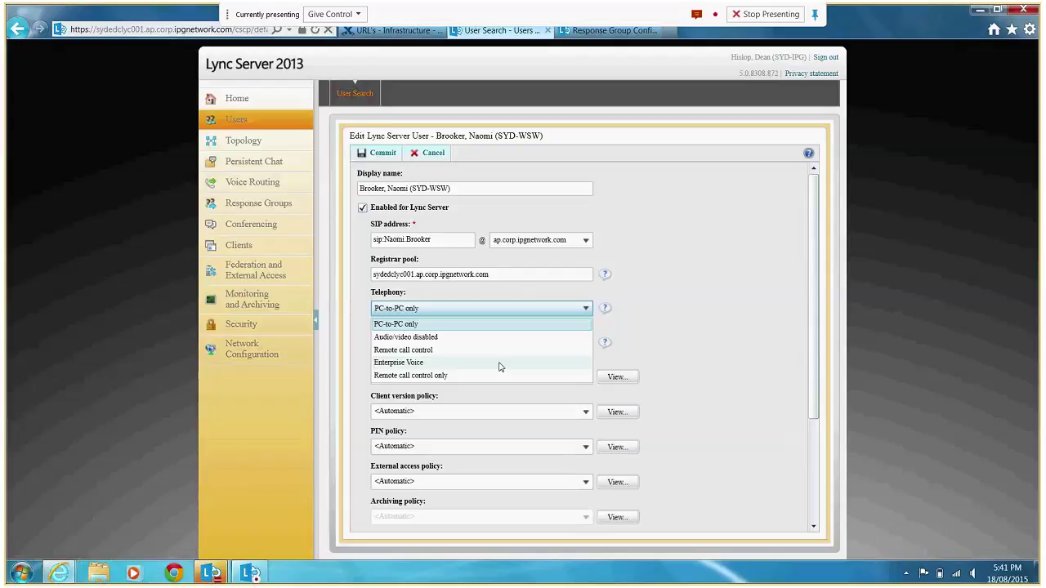
pyautogui.click(501, 365)
pyautogui.click(473, 342)
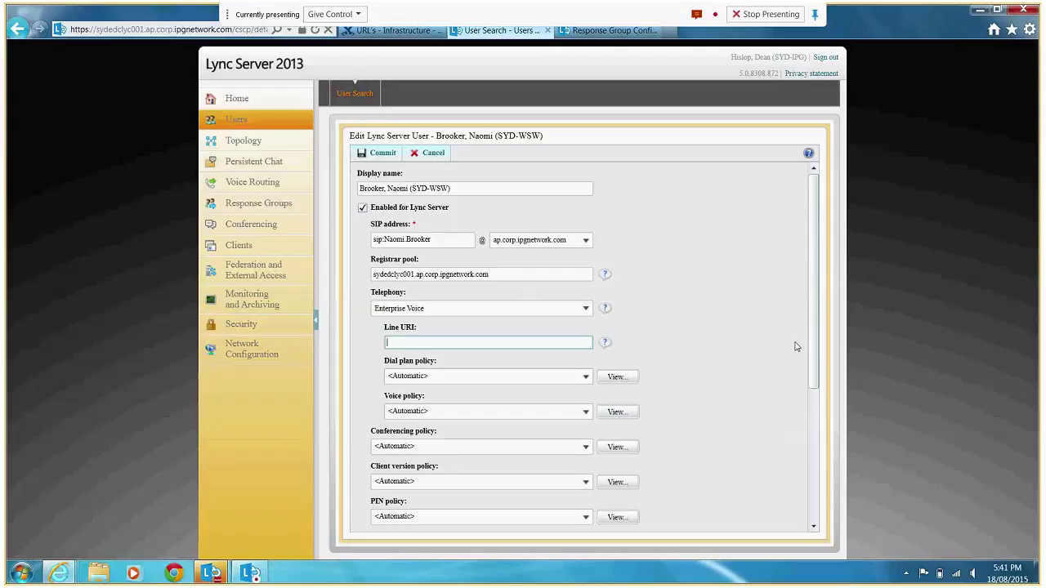
pyautogui.click(734, 345)
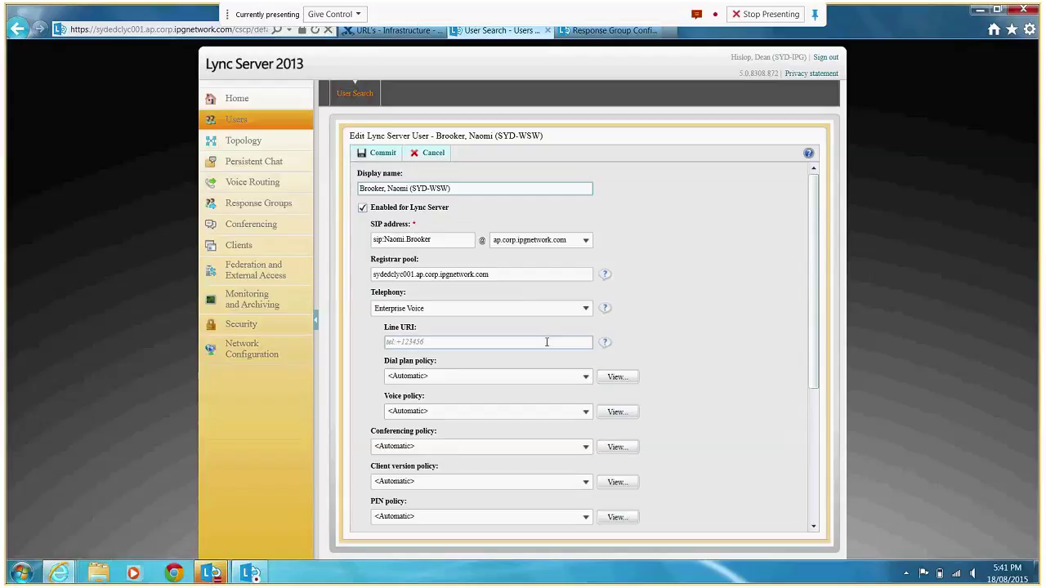
# Enter the user's phone number in tel:+ format as the Line URI.
pyautogui.click(433, 342)
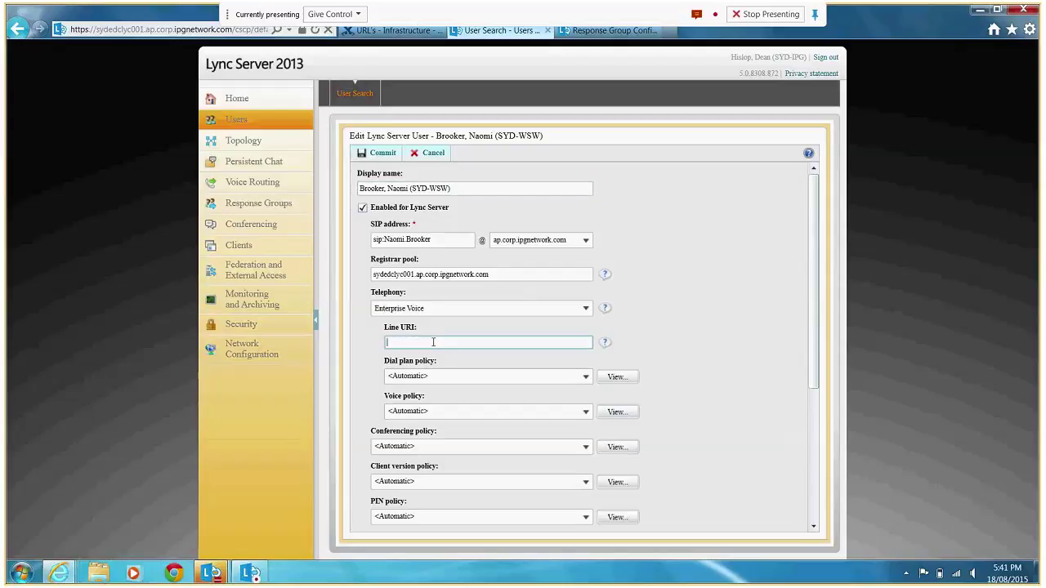
pyautogui.write('tel:')
pyautogui.write('+')
pyautogui.press('BackSpace')
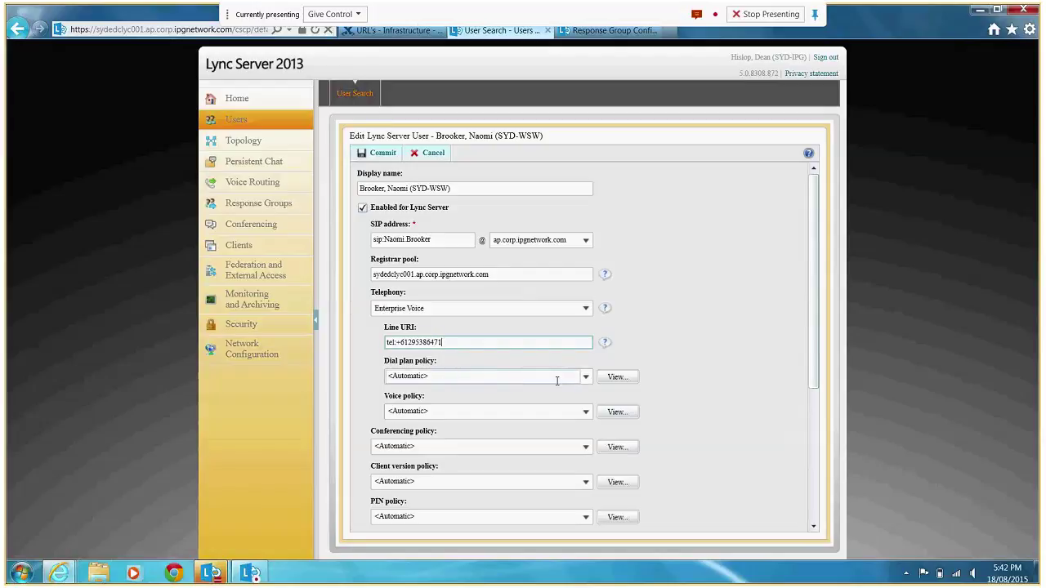
# Set the SYD-WSW user's dial plan policy to IPGAP_AUS_Central_East.corp.ipgnetwork.com.
pyautogui.click(585, 378)
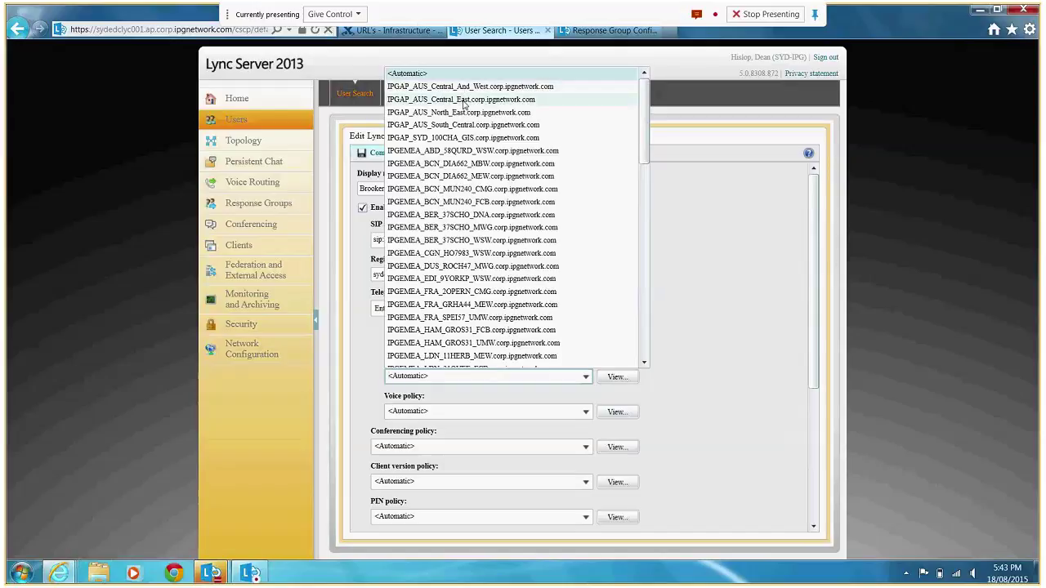
pyautogui.click(465, 99)
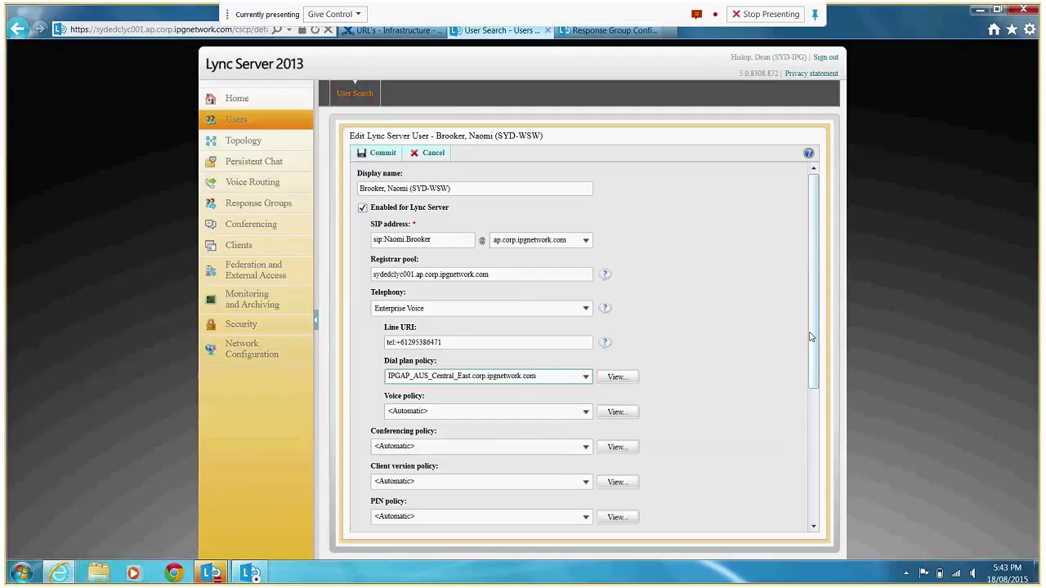
pyautogui.scroll(-1, 583, 409)
# Choose IPGAP SYD 100CHA GIS from the SYD-WSW user's Voice policy list.
pyautogui.click(585, 376)
pyautogui.click(585, 376)
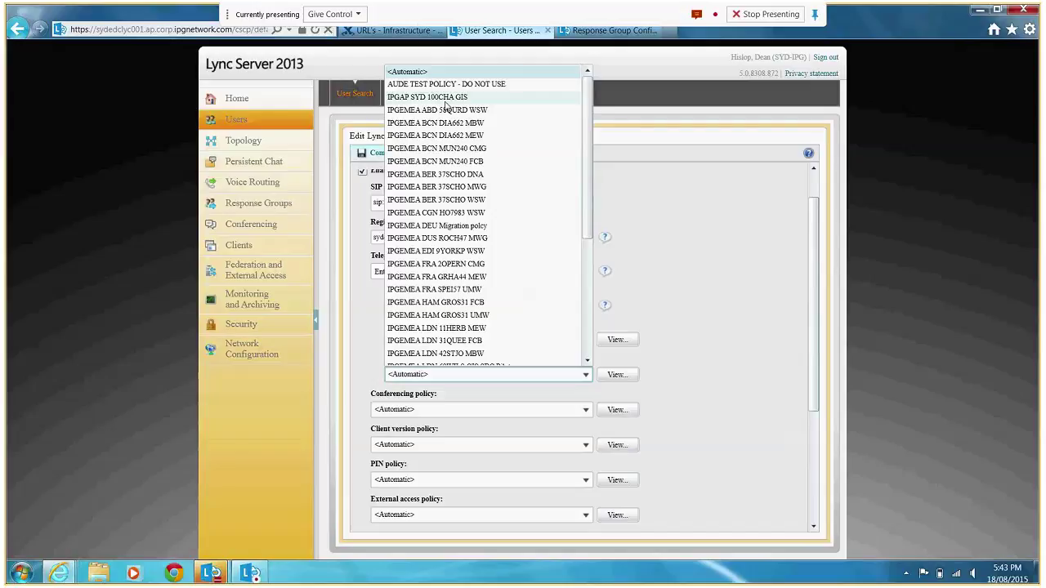
pyautogui.click(445, 98)
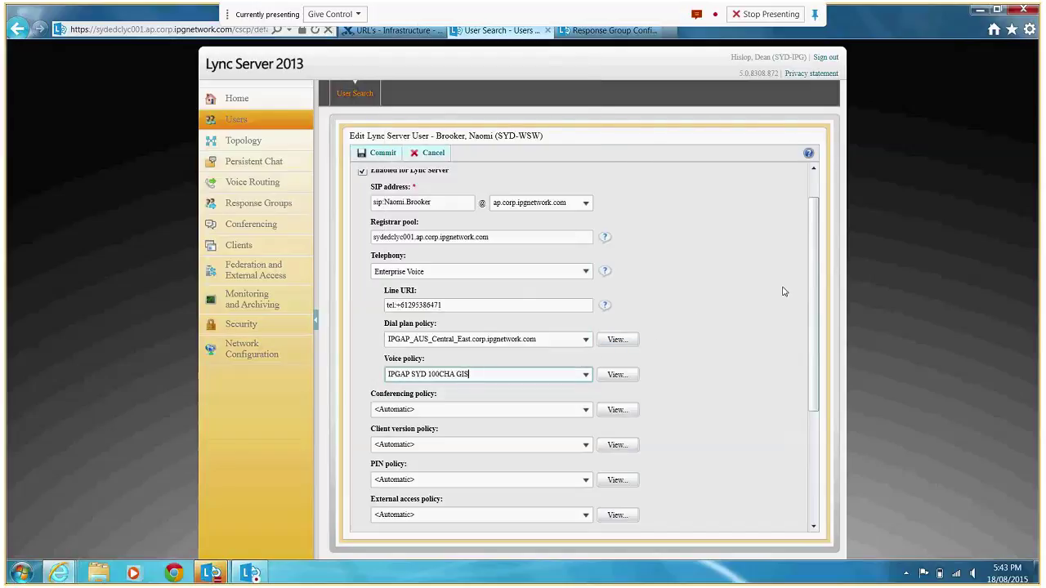
pyautogui.moveTo(812, 277)
pyautogui.mouseDown()
pyautogui.moveTo(812, 254)
pyautogui.moveTo(814, 283)
pyautogui.mouseUp()
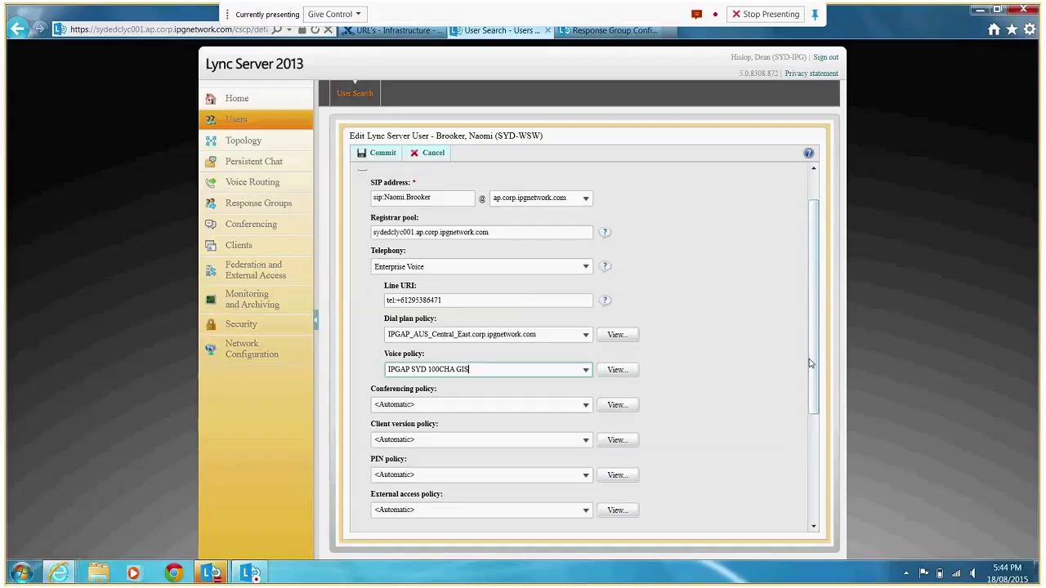
# Pick Live Meeting with AV and Dialin Conf as the user's conferencing policy.
pyautogui.moveTo(812, 364); pyautogui.dragTo(815, 375)
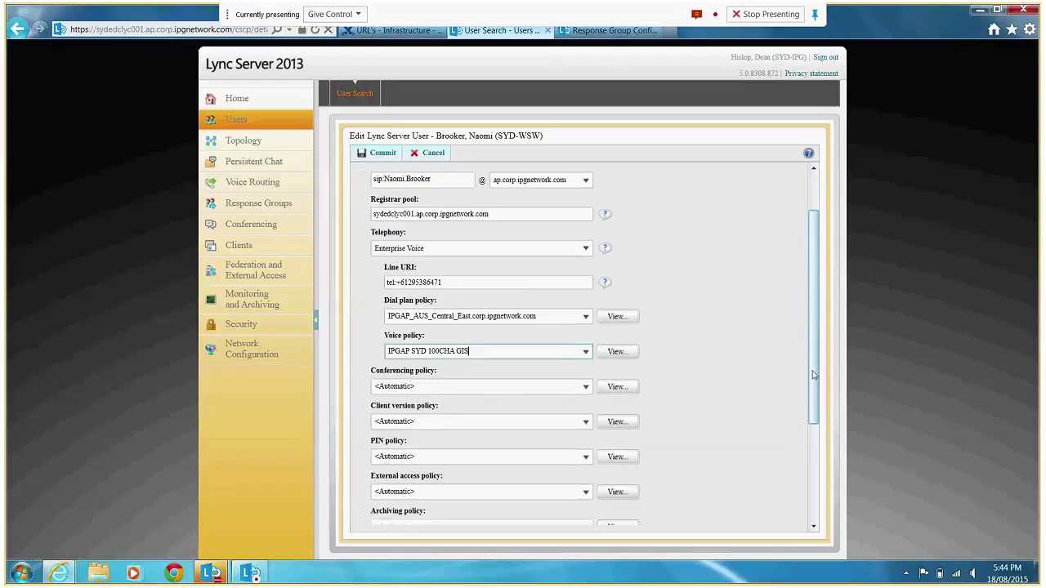
pyautogui.click(586, 385)
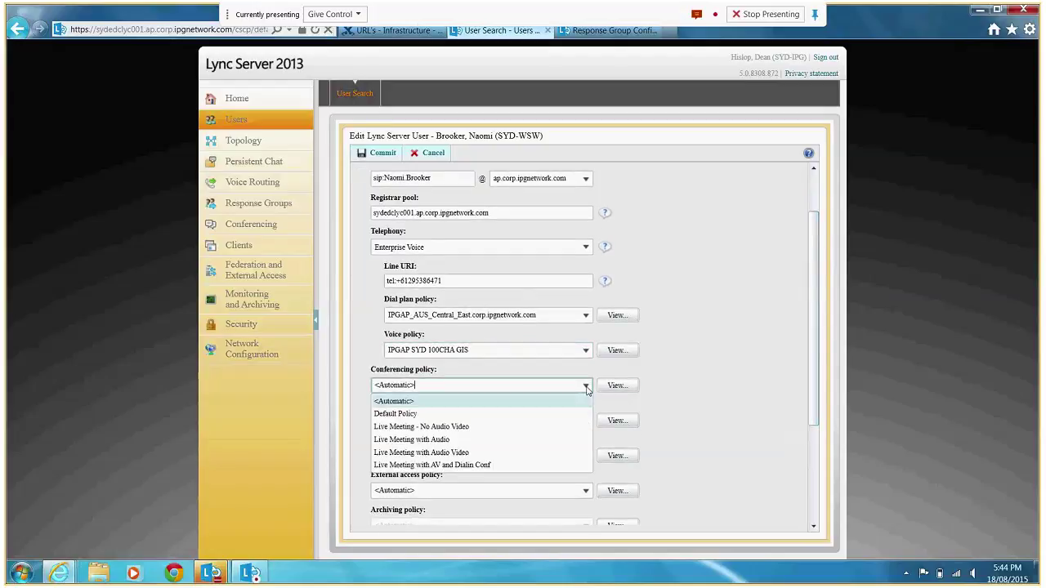
pyautogui.click(770, 401)
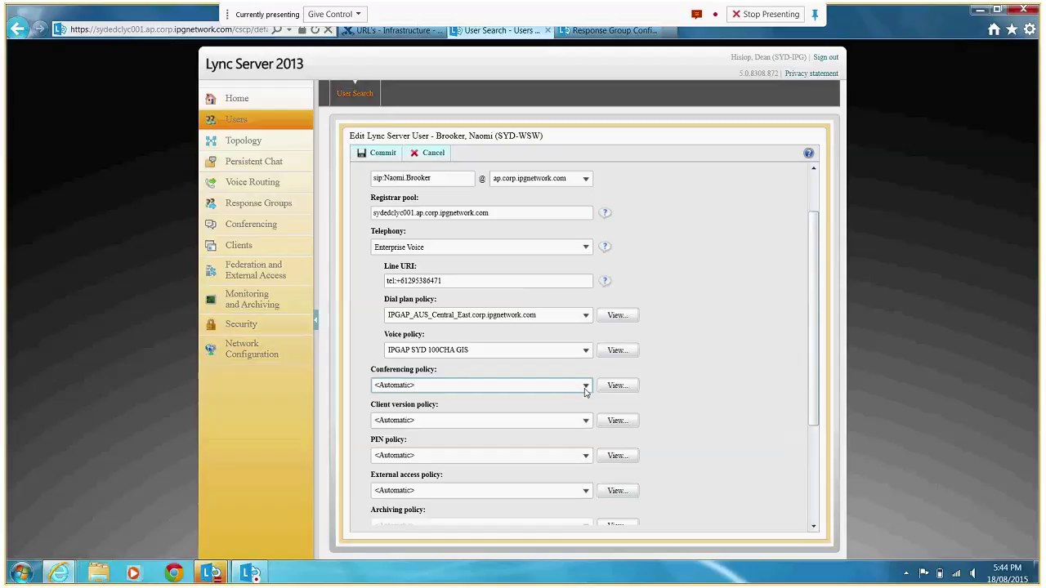
pyautogui.click(585, 387)
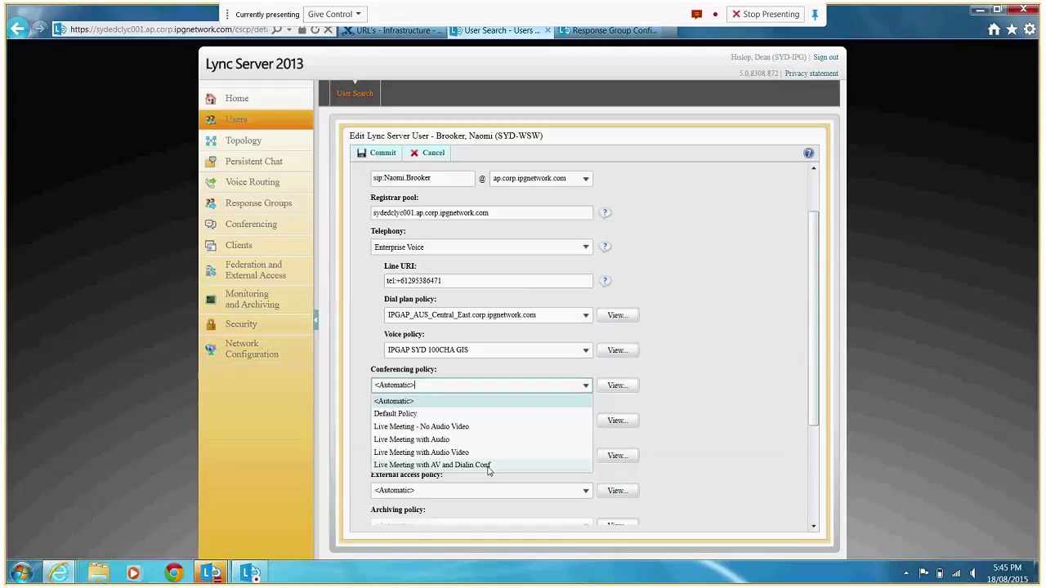
pyautogui.click(488, 465)
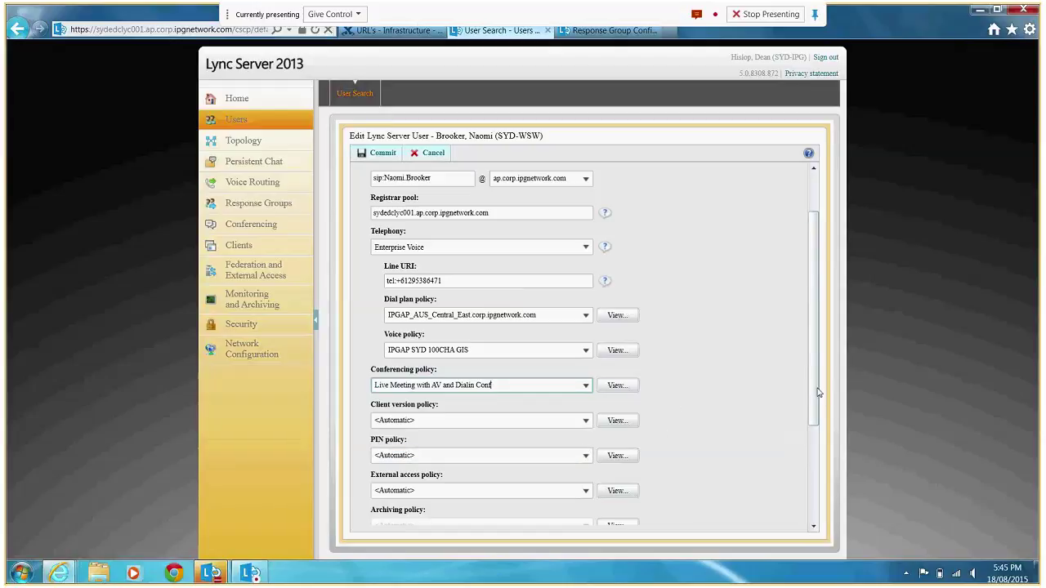
pyautogui.scroll(-1, 818, 393)
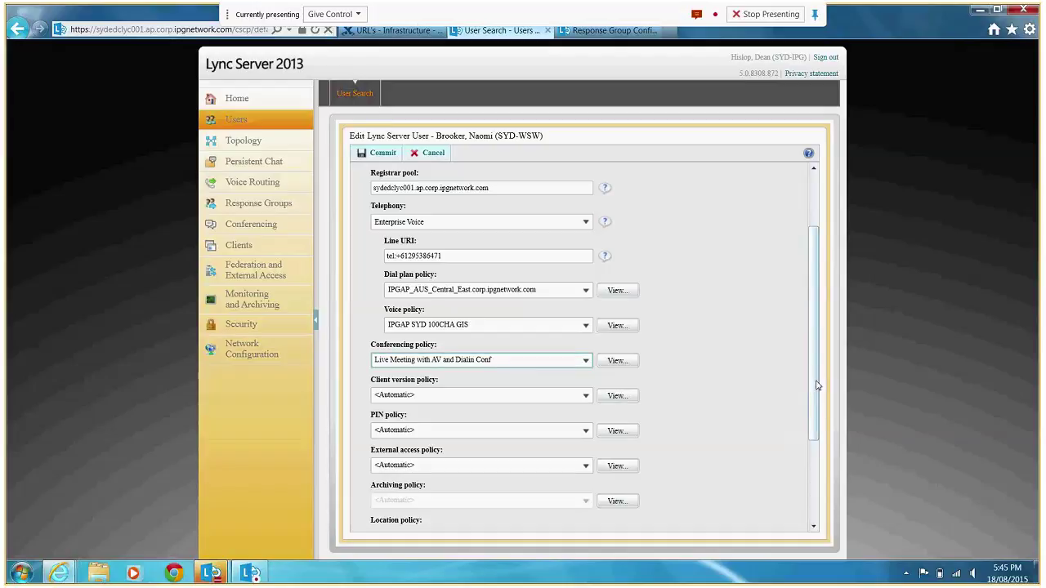
# Review the available client version and PIN policy choices without changing them.
pyautogui.scroll(-1, 813, 398)
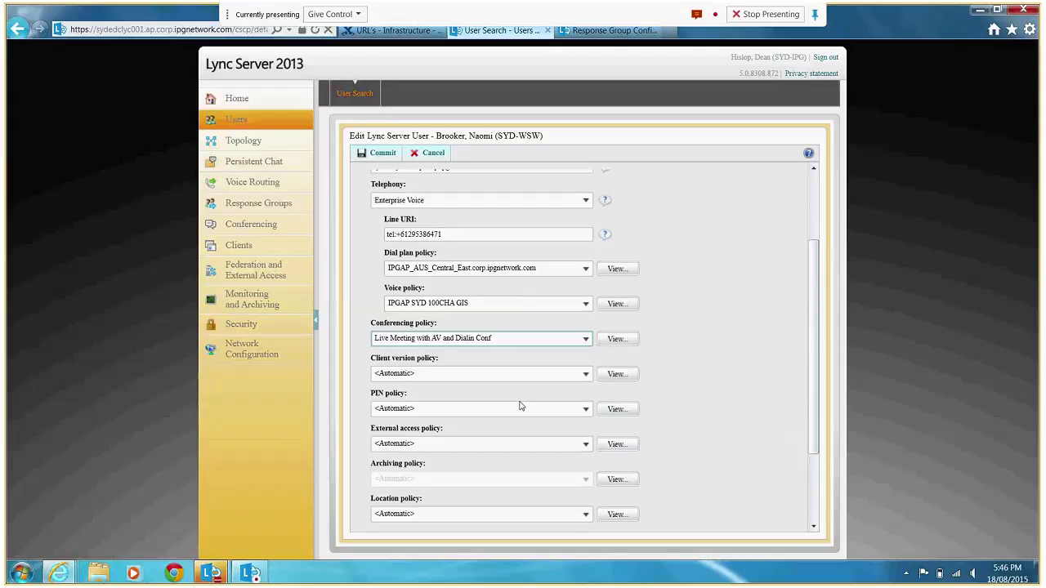
pyautogui.click(590, 377)
pyautogui.click(588, 376)
pyautogui.click(586, 408)
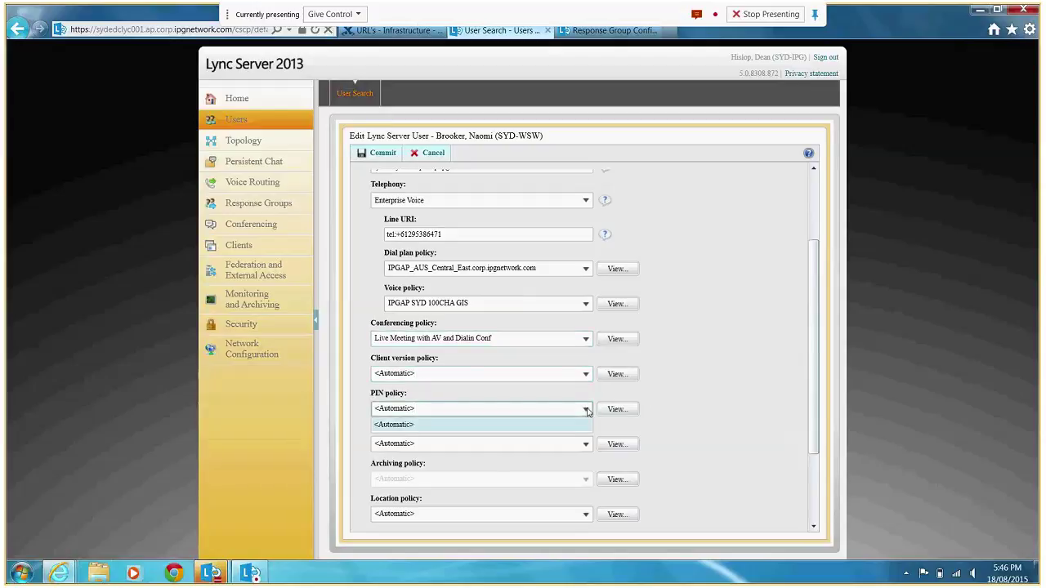
# Set the external access policy to Allow Federation+Public+Outside Access.
pyautogui.click(586, 446)
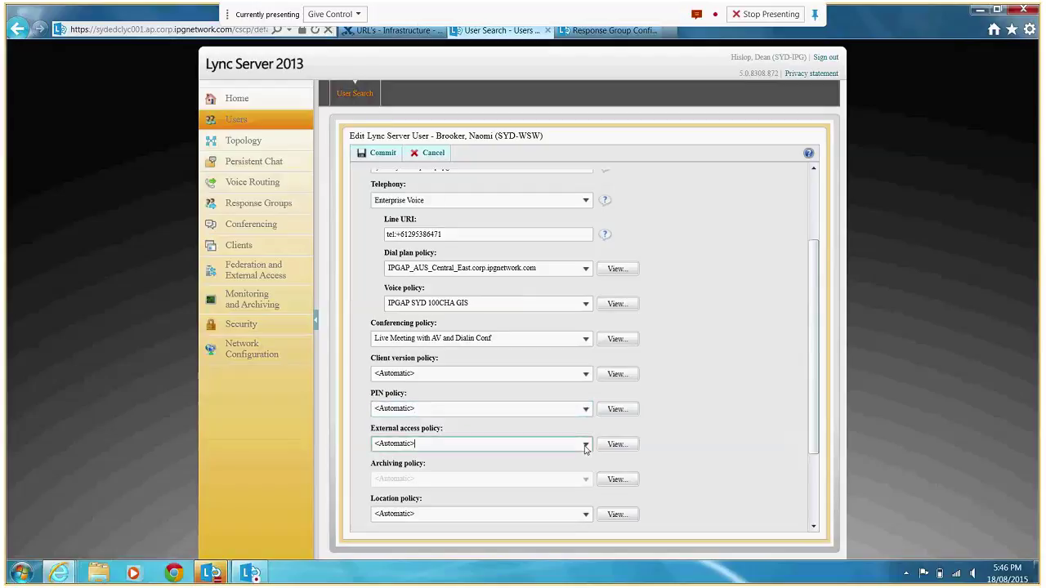
pyautogui.click(586, 446)
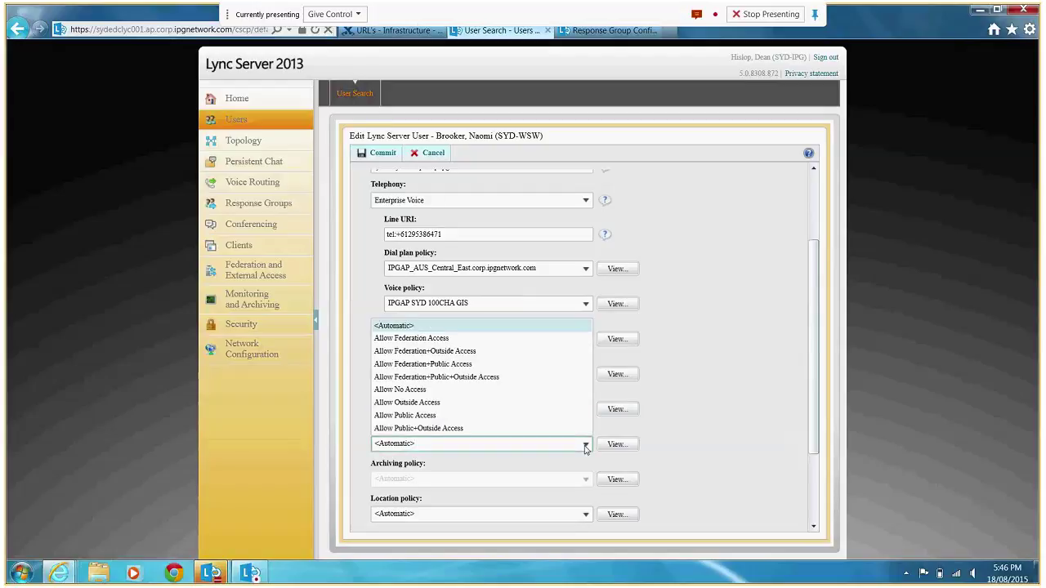
pyautogui.click(754, 430)
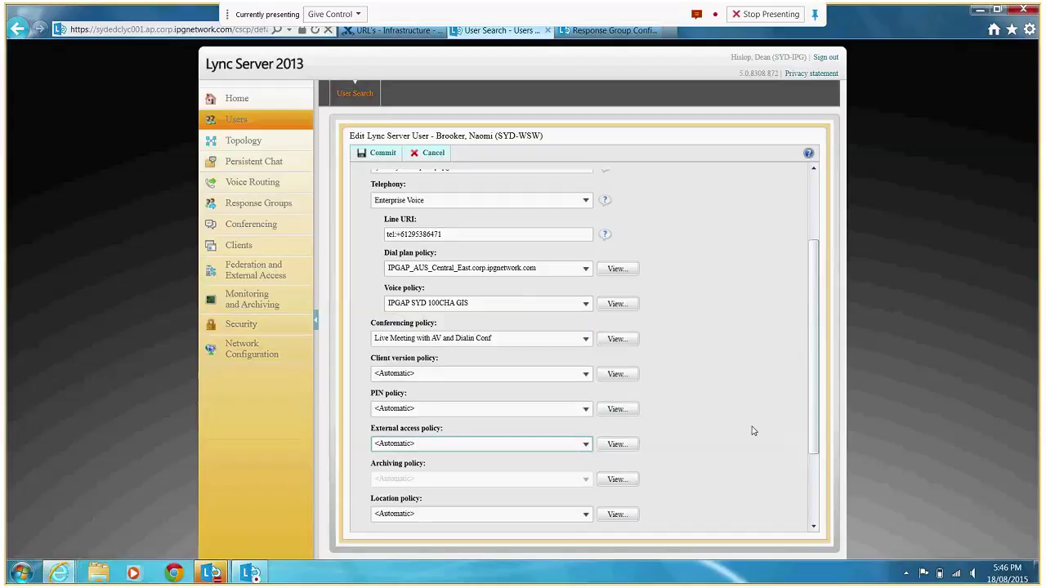
pyautogui.click(586, 446)
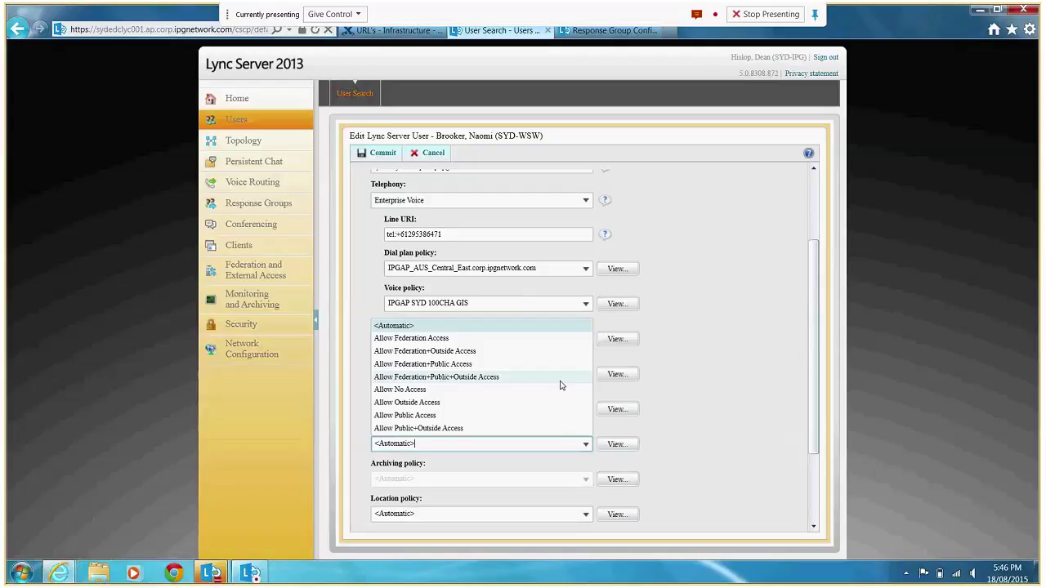
pyautogui.click(560, 380)
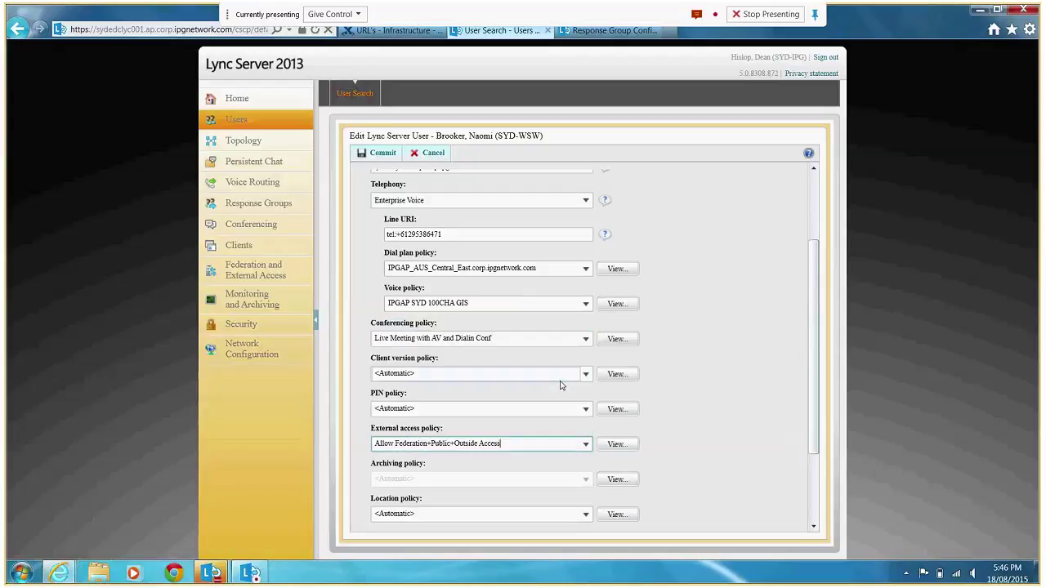
pyautogui.moveTo(210, 572)
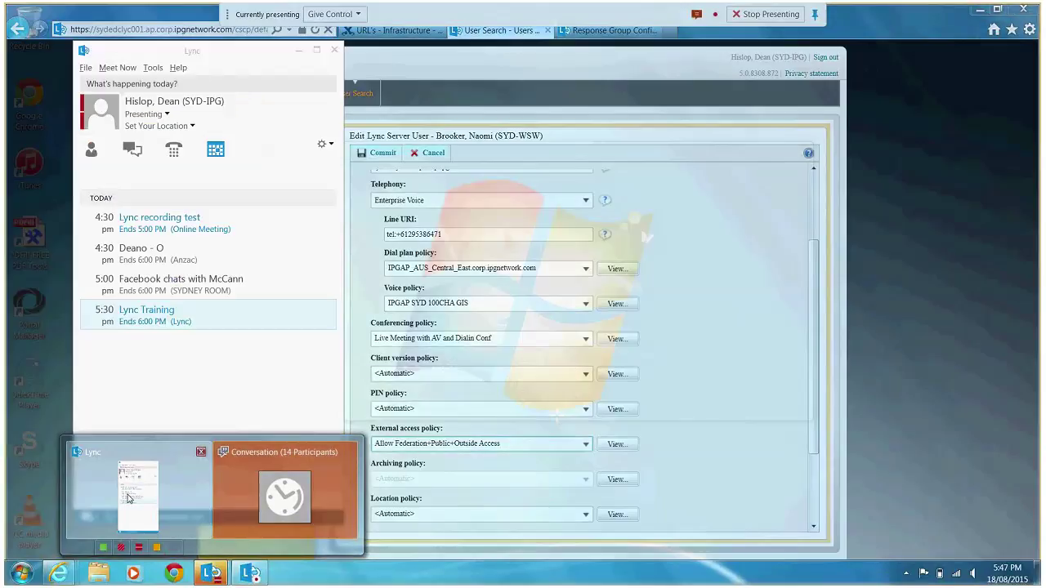
pyautogui.click(128, 498)
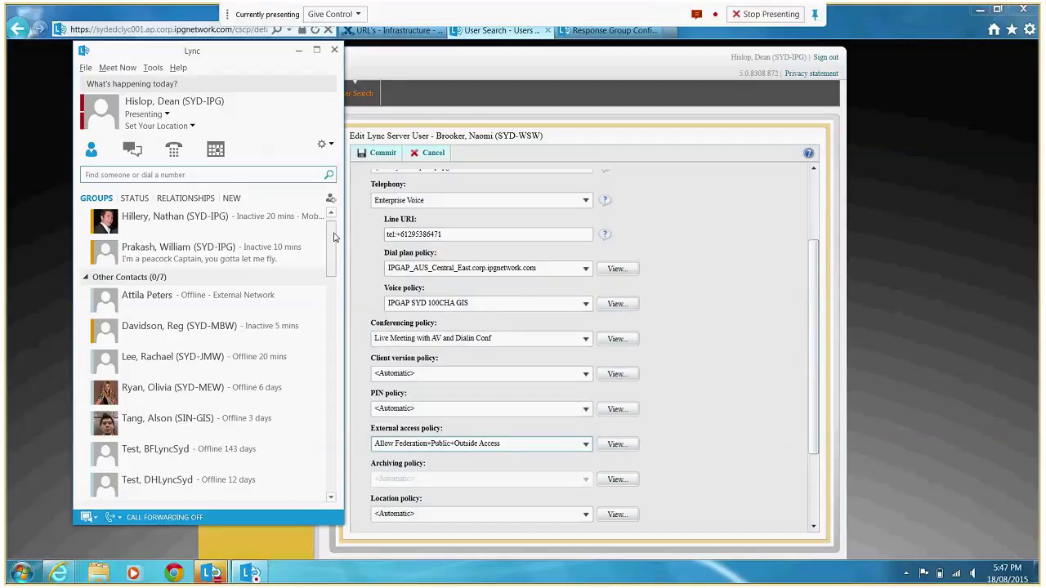
pyautogui.moveTo(331, 236)
pyautogui.mouseDown()
pyautogui.moveTo(318, 480)
pyautogui.moveTo(318, 228)
pyautogui.mouseUp()
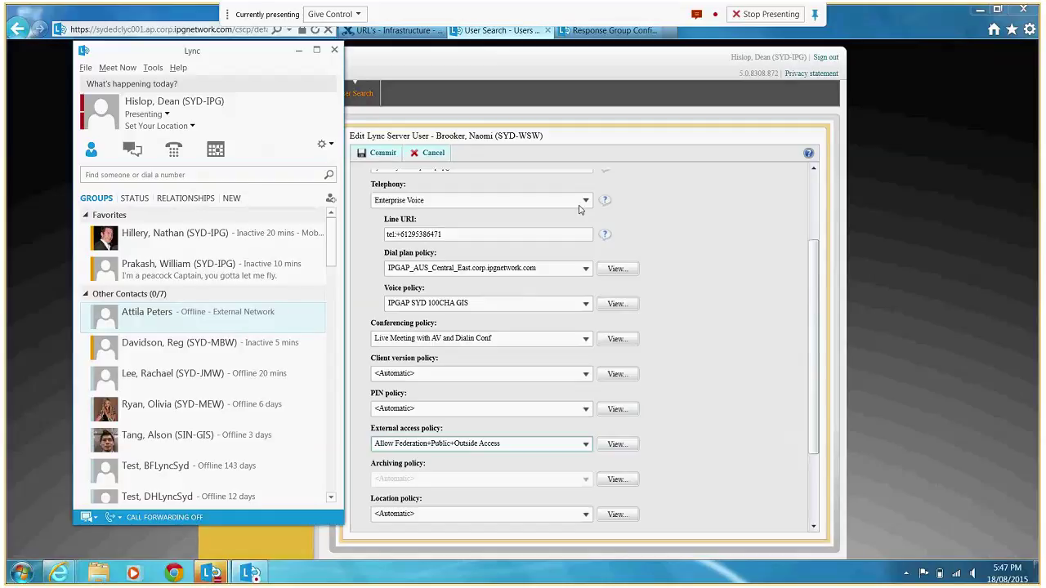
pyautogui.click(845, 281)
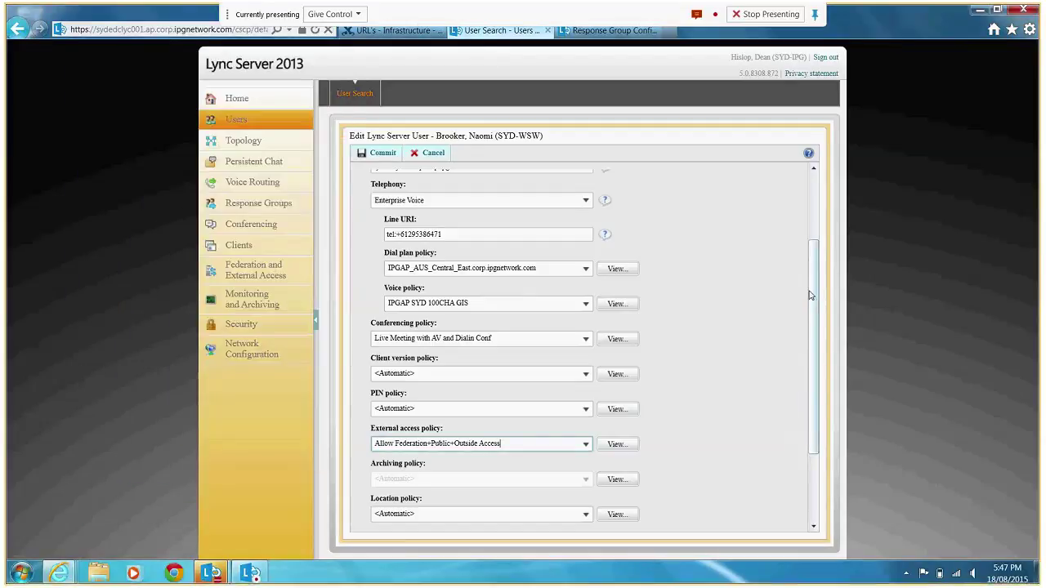
# Check the Location and Persistent Chat policies unchanged, then commit the SYD-WSW user's edits.
pyautogui.moveTo(812, 295); pyautogui.dragTo(812, 396)
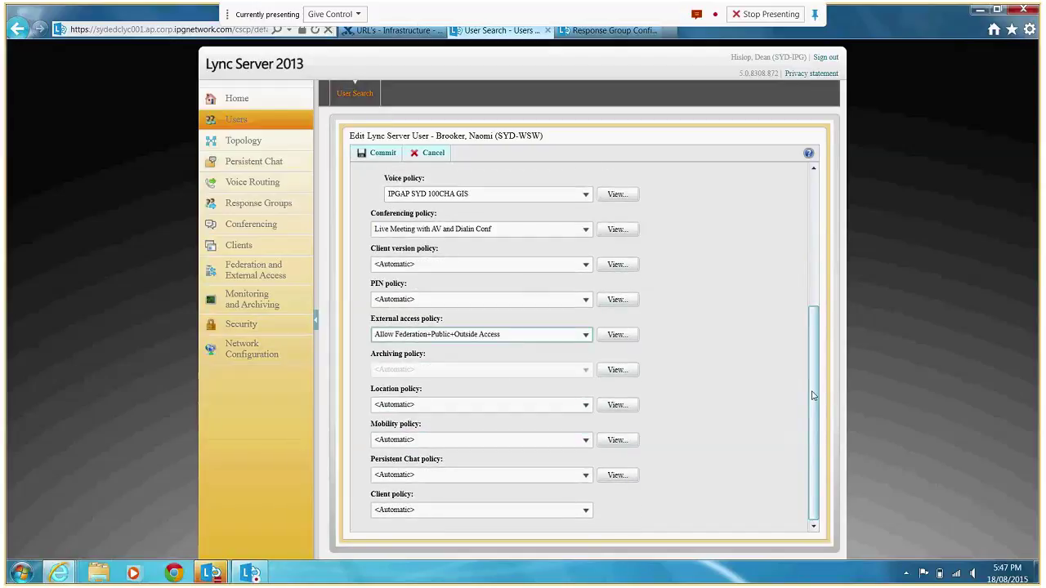
pyautogui.click(585, 405)
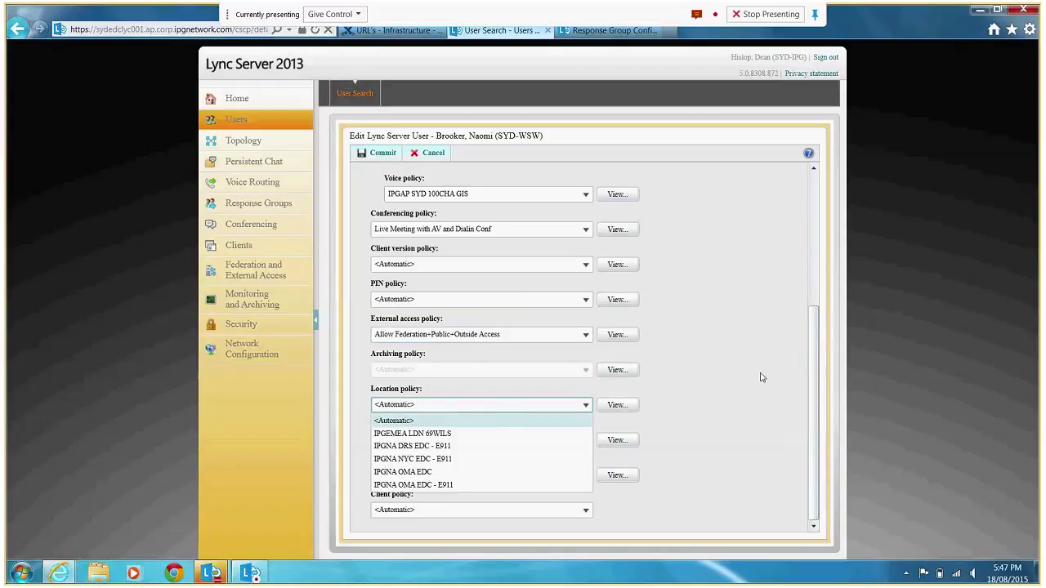
pyautogui.click(782, 378)
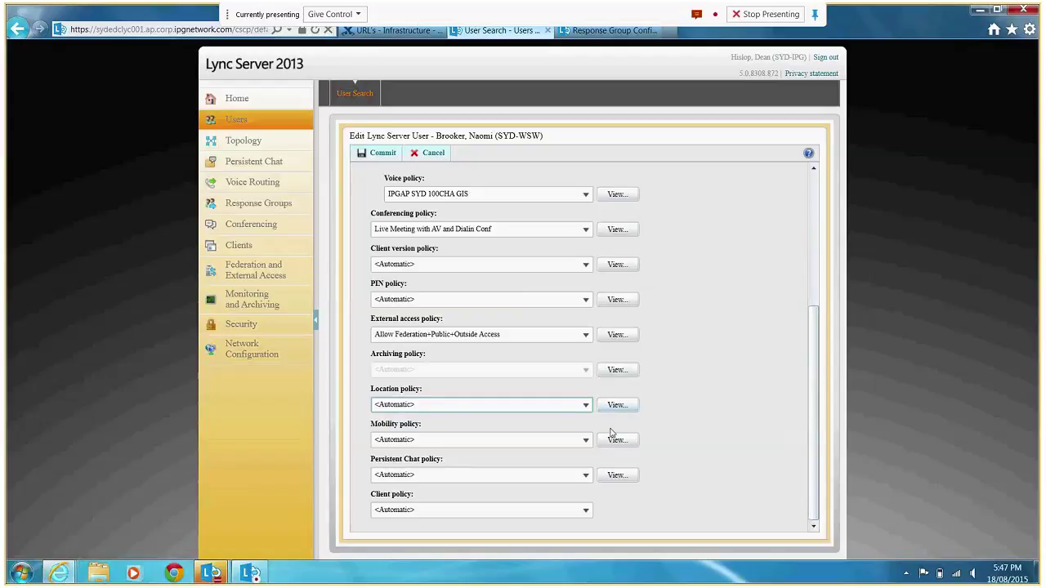
pyautogui.click(576, 474)
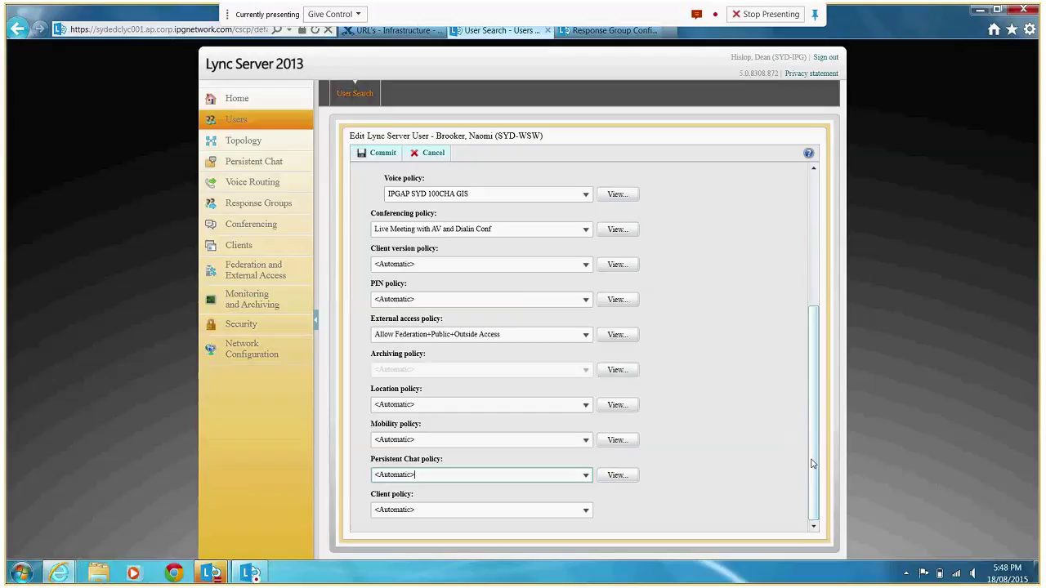
pyautogui.moveTo(816, 325); pyautogui.dragTo(823, 170)
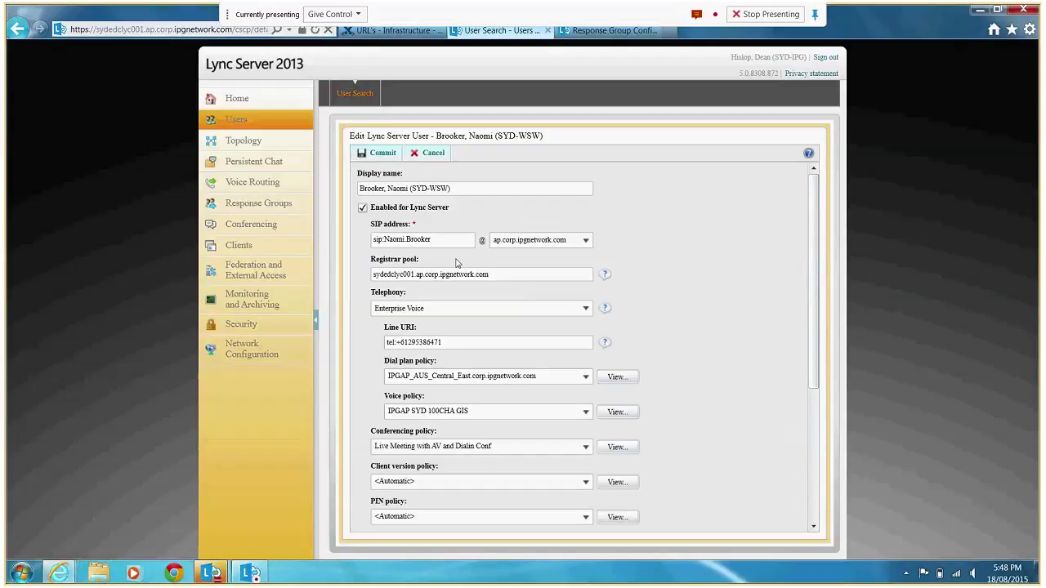
pyautogui.click(377, 155)
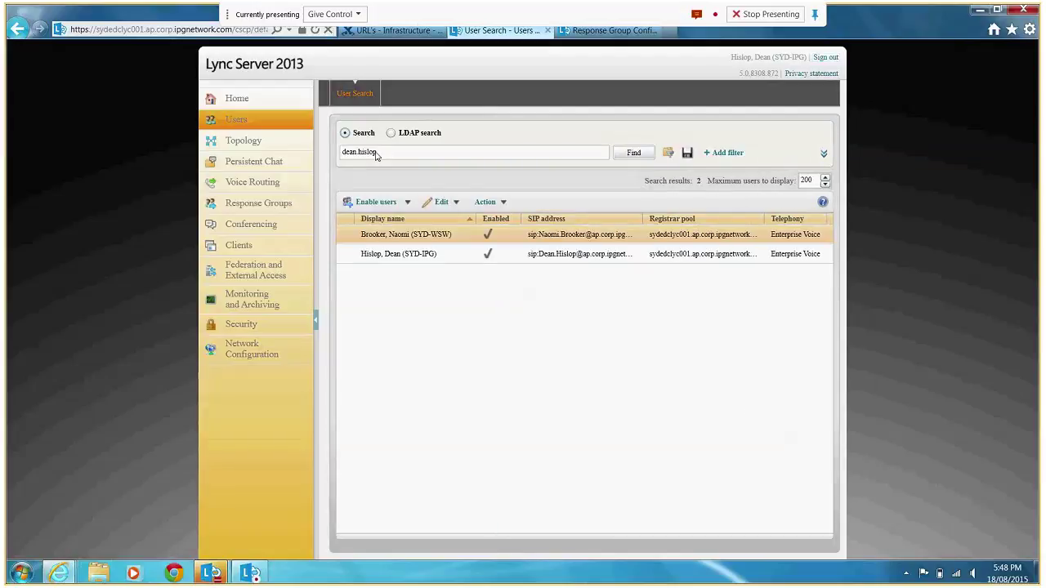
# Search users by the moved person's sign-in name, finding one ADE-MNT PC-to-PC only account.
pyautogui.doubleClick(384, 151)
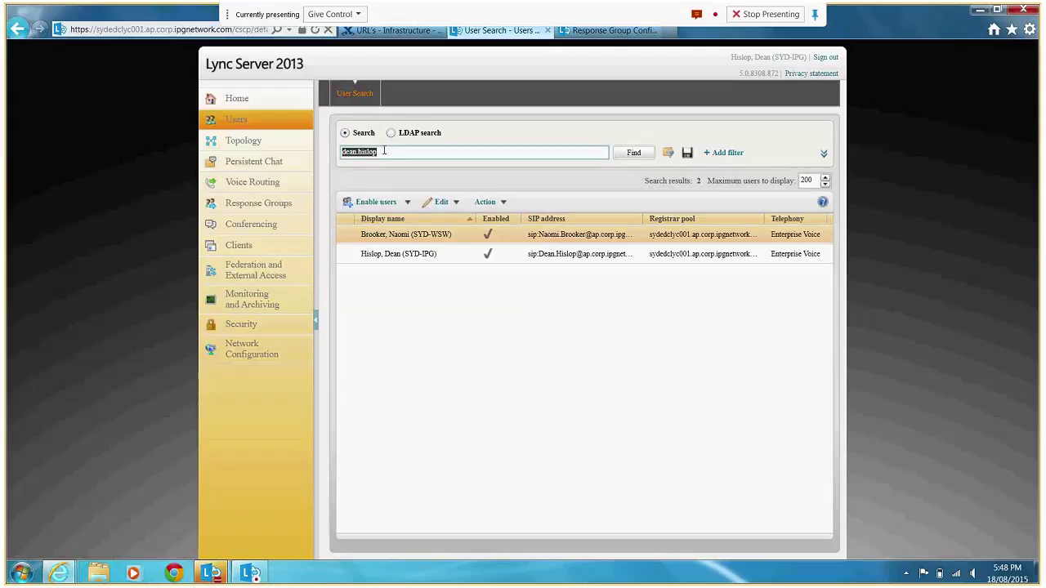
pyautogui.press('Return')
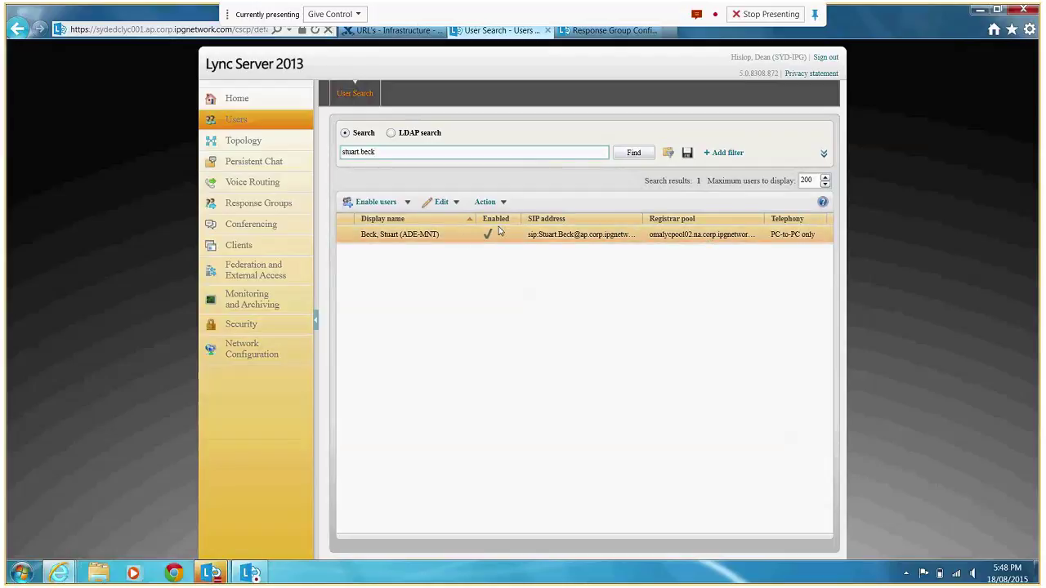
pyautogui.click(455, 203)
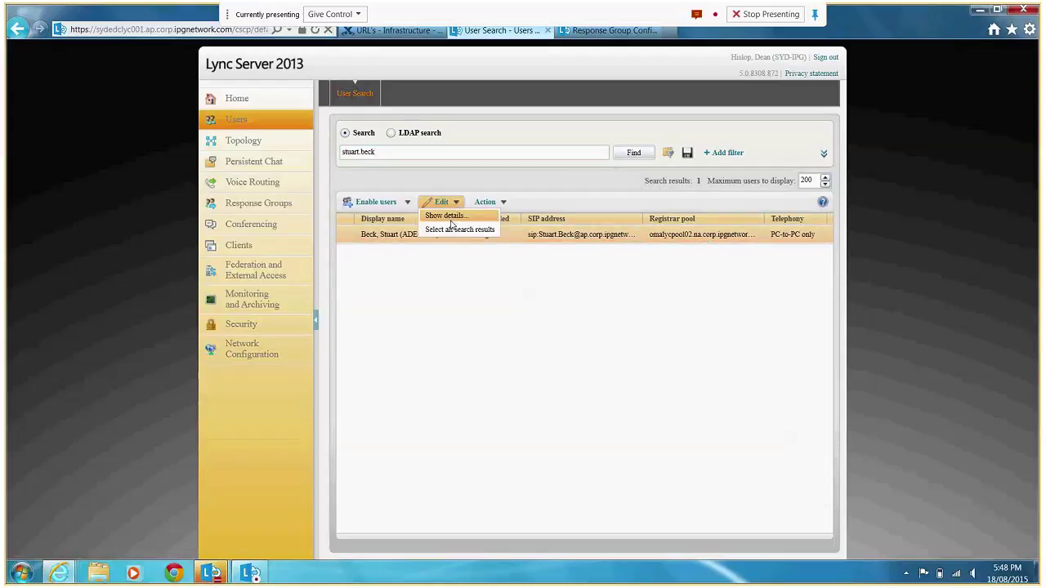
pyautogui.click(450, 218)
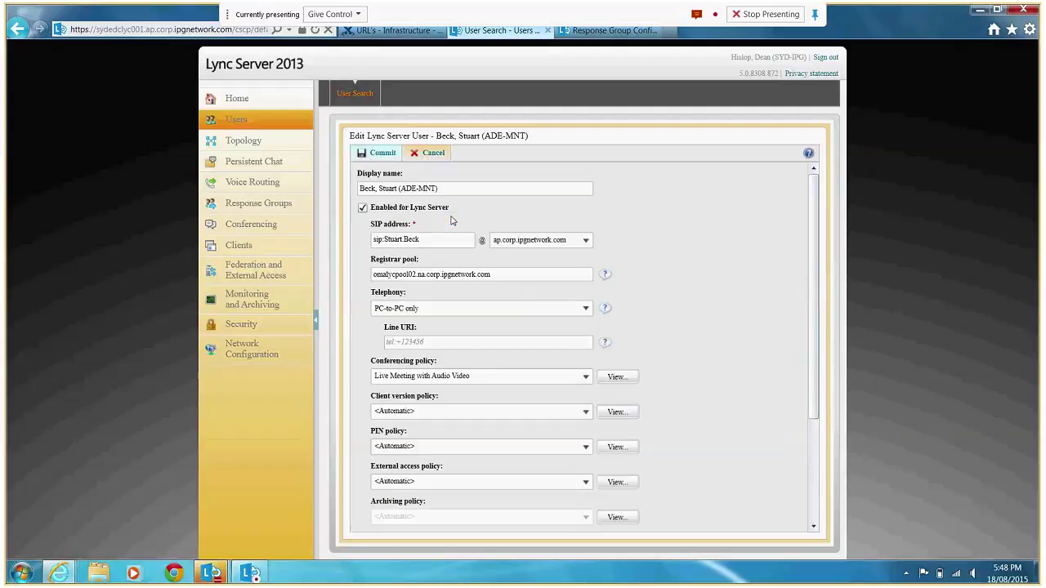
pyautogui.click(525, 320)
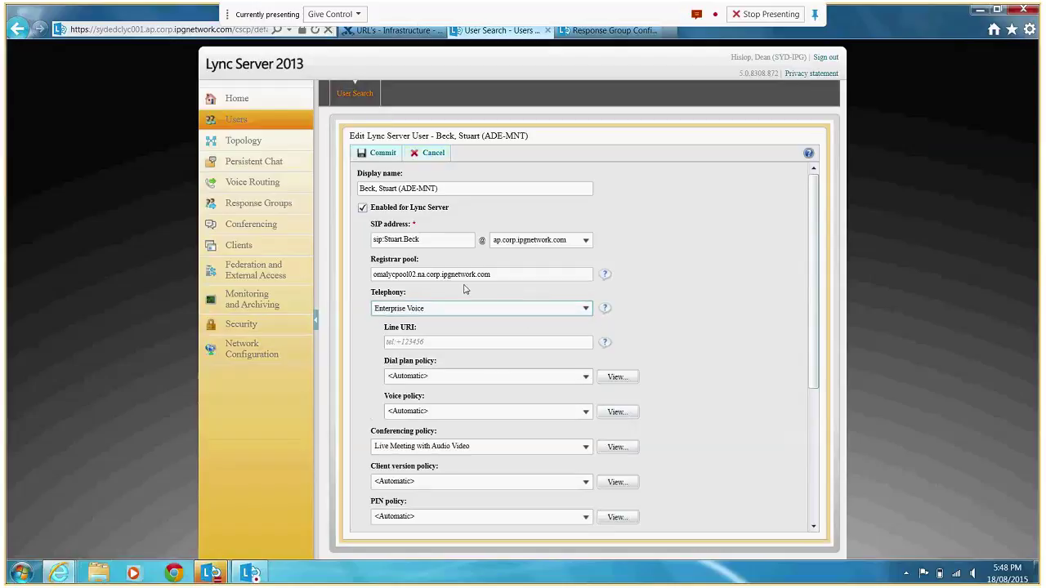
pyautogui.moveTo(505, 275); pyautogui.dragTo(336, 285)
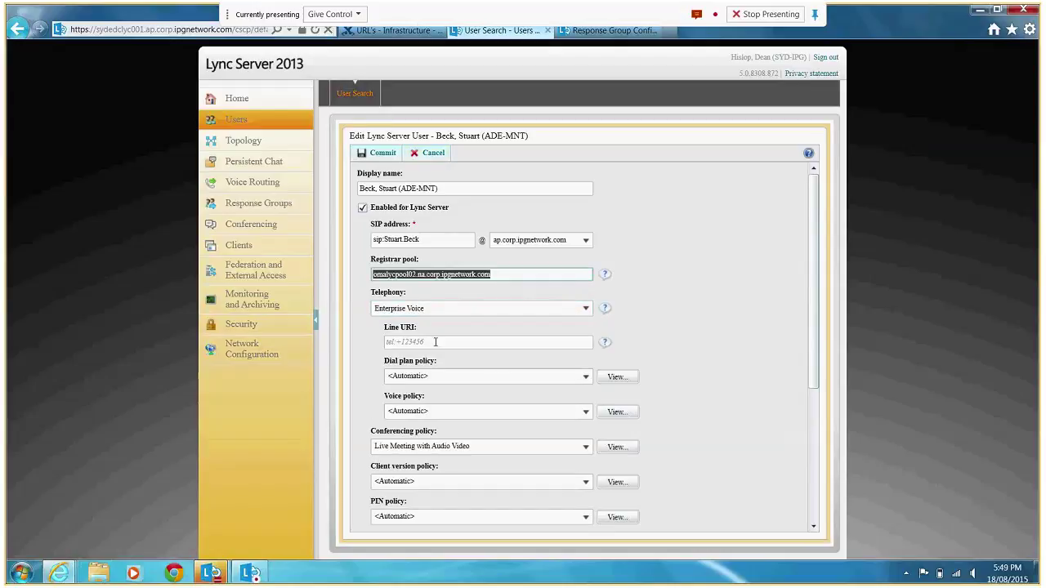
pyautogui.click(429, 152)
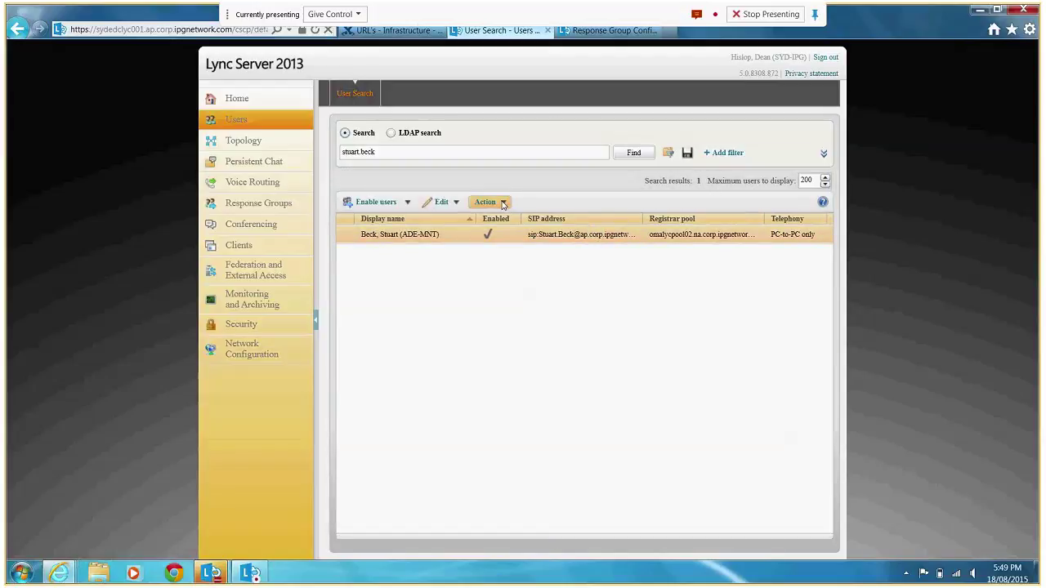
# Move the selected user to registrar pool sydedclyc001.ap.corp.ipgnetwork.com.
pyautogui.click(504, 204)
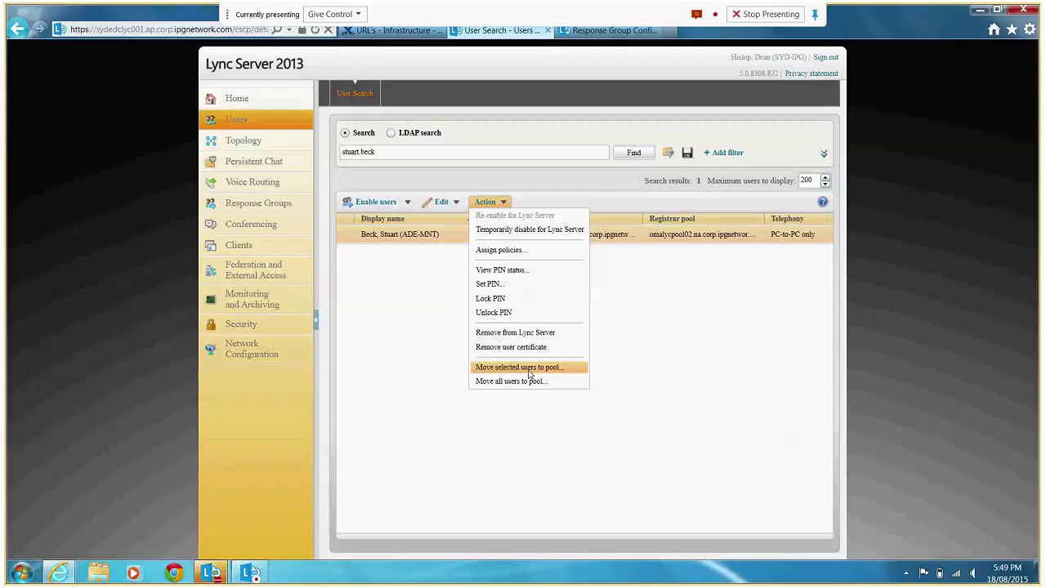
pyautogui.click(528, 369)
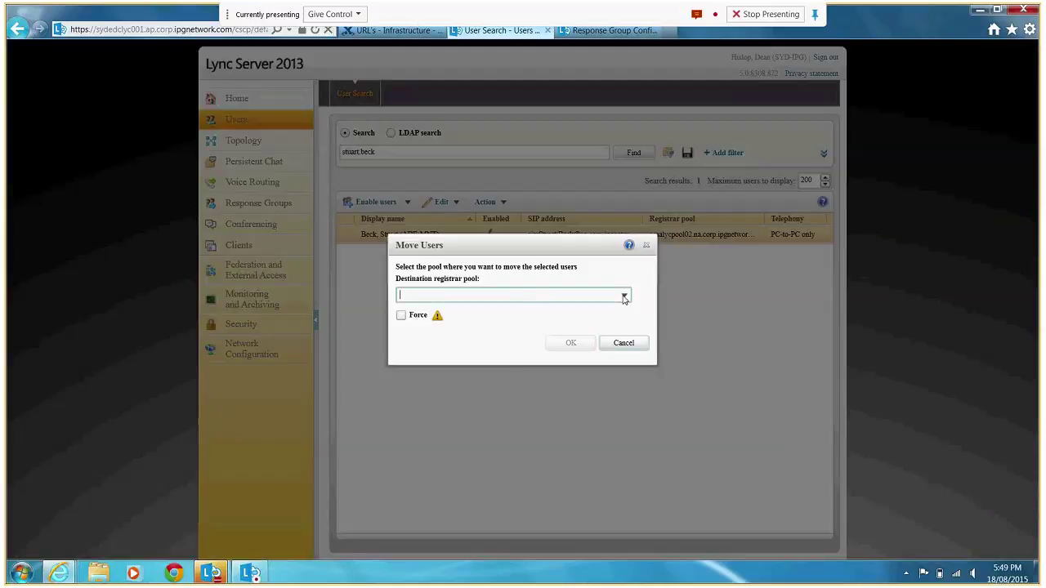
pyautogui.click(624, 297)
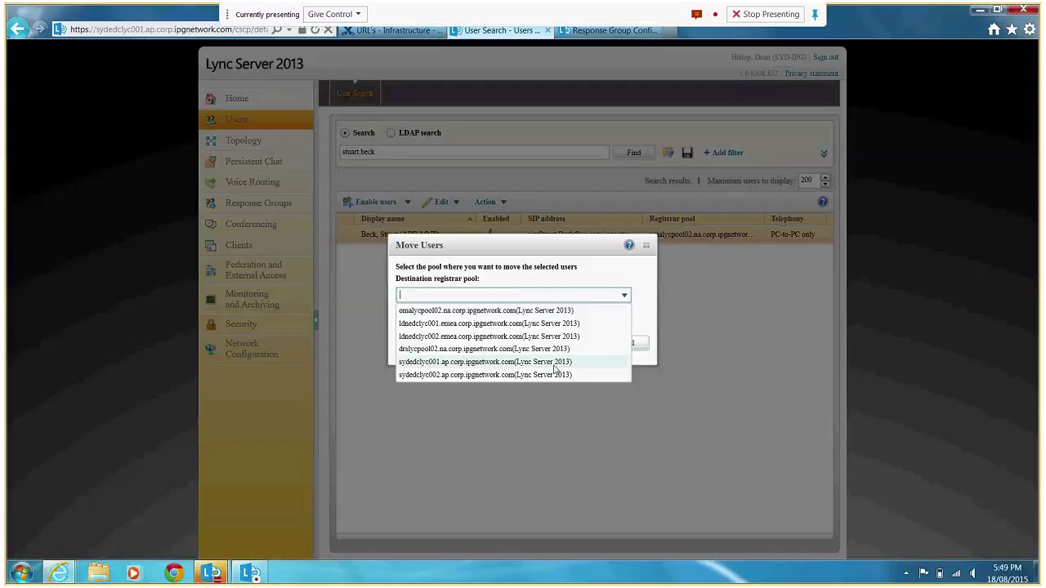
pyautogui.click(553, 364)
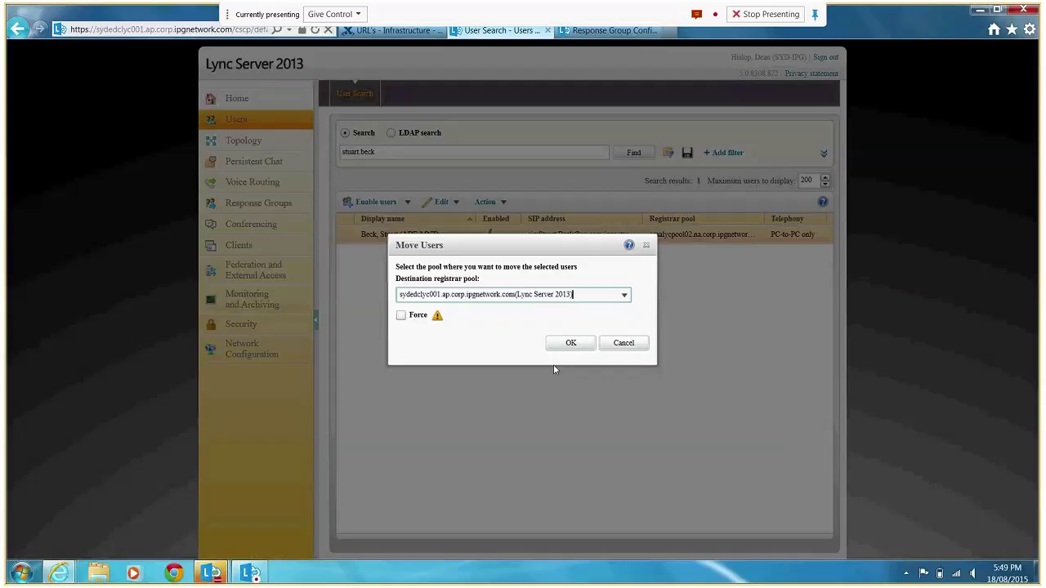
pyautogui.click(570, 343)
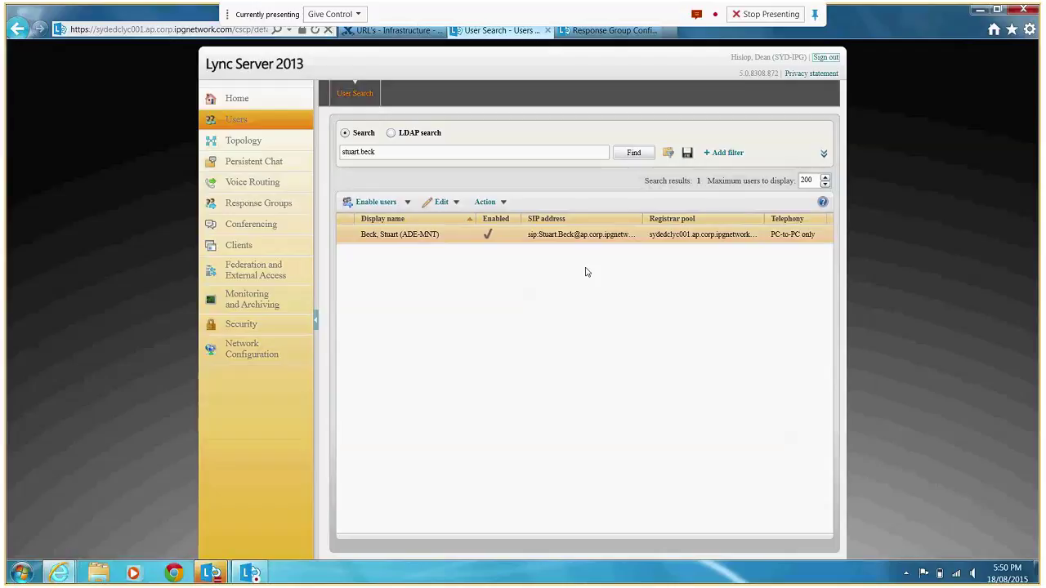
# Set a manually specified dial-in PIN for the ADE-MNT user and close the confirmation.
pyautogui.click(503, 204)
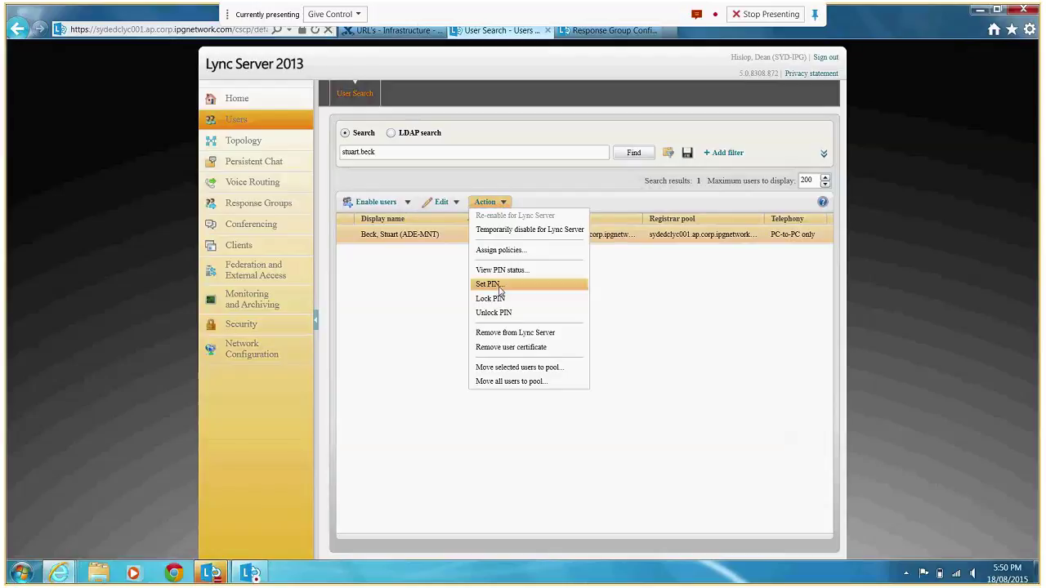
pyautogui.click(499, 286)
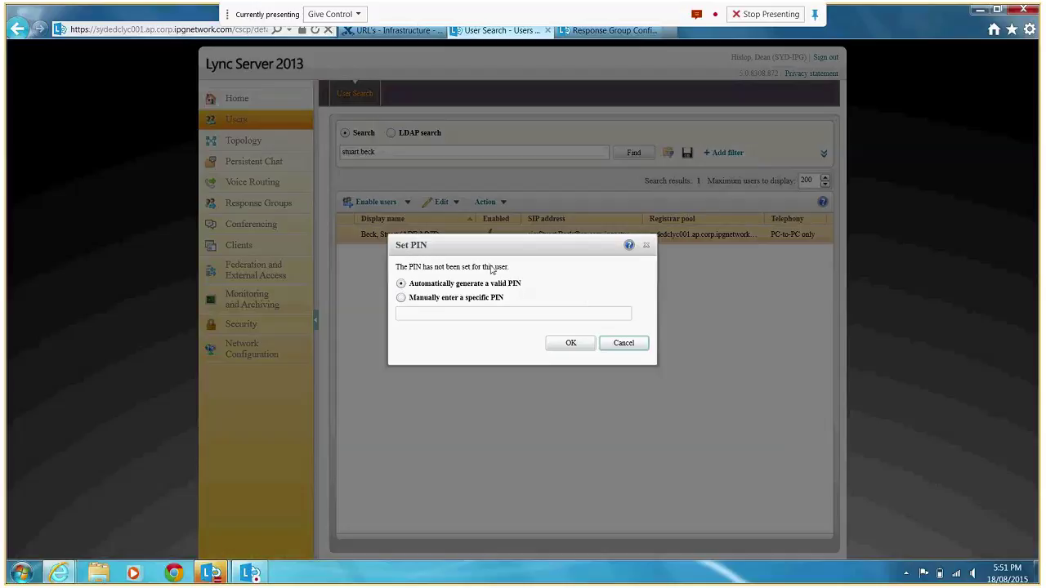
pyautogui.click(417, 308)
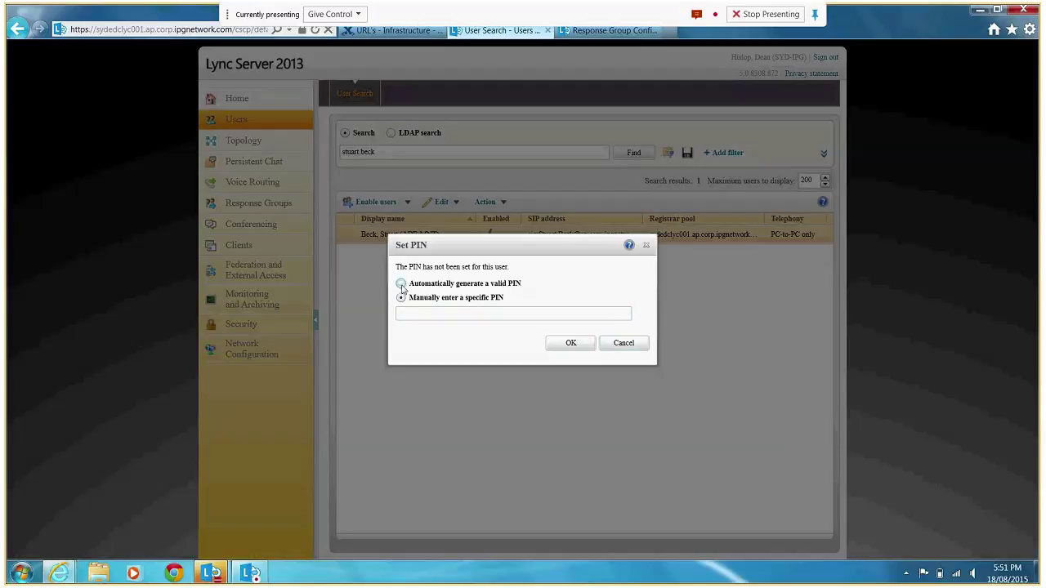
pyautogui.click(571, 343)
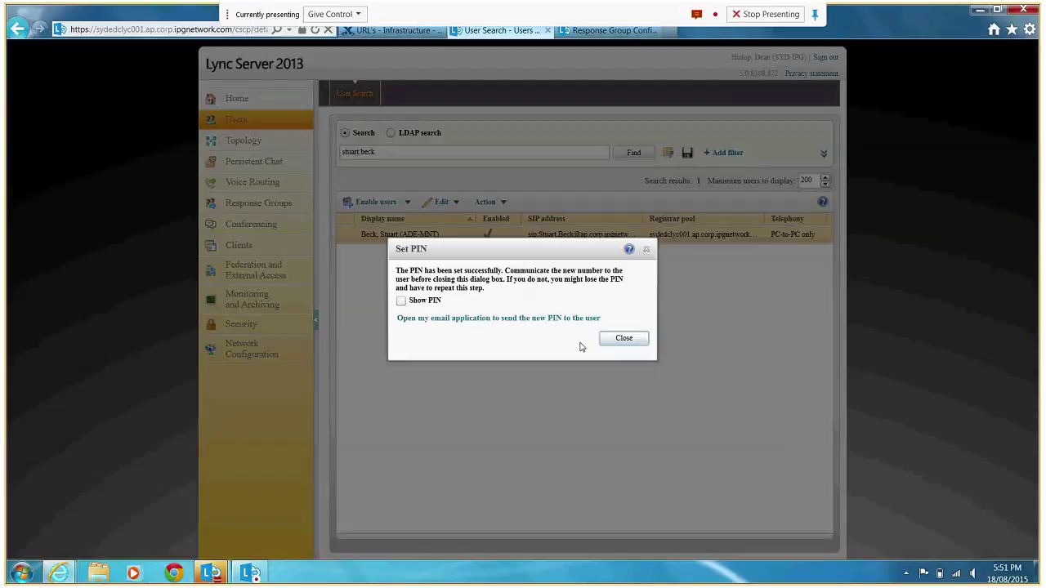
pyautogui.click(401, 301)
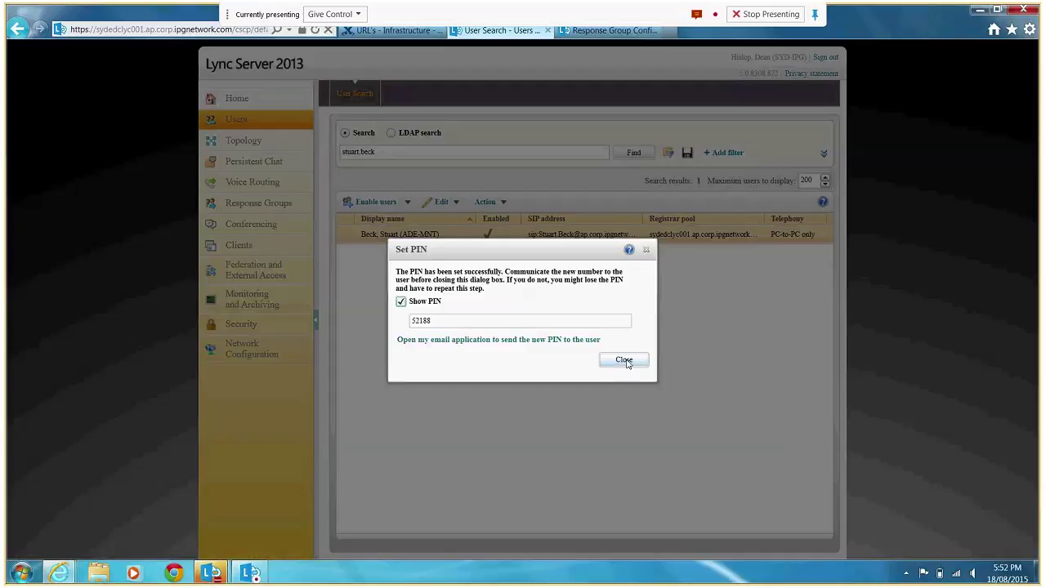
pyautogui.click(441, 317)
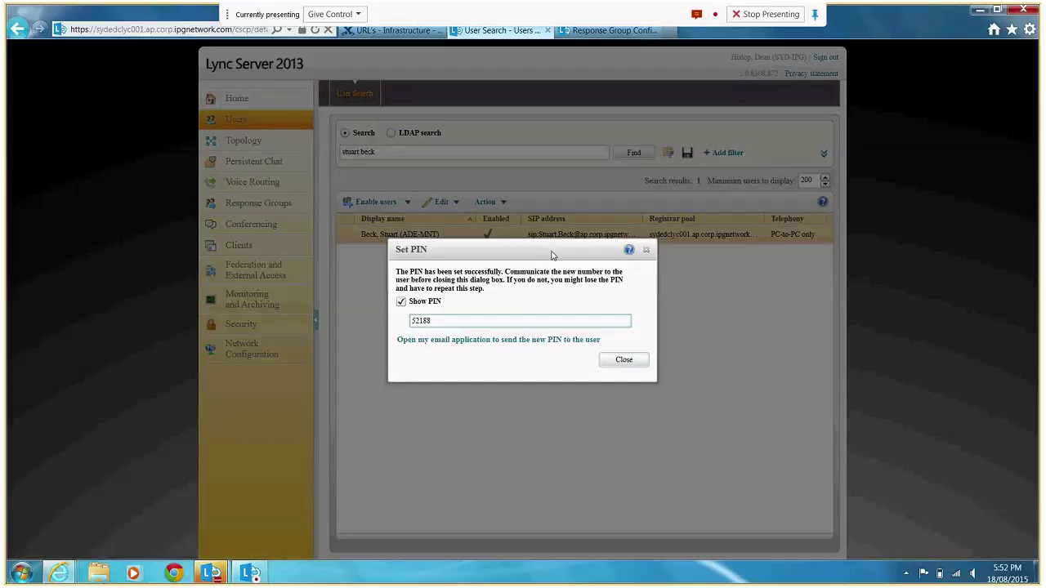
pyautogui.click(617, 363)
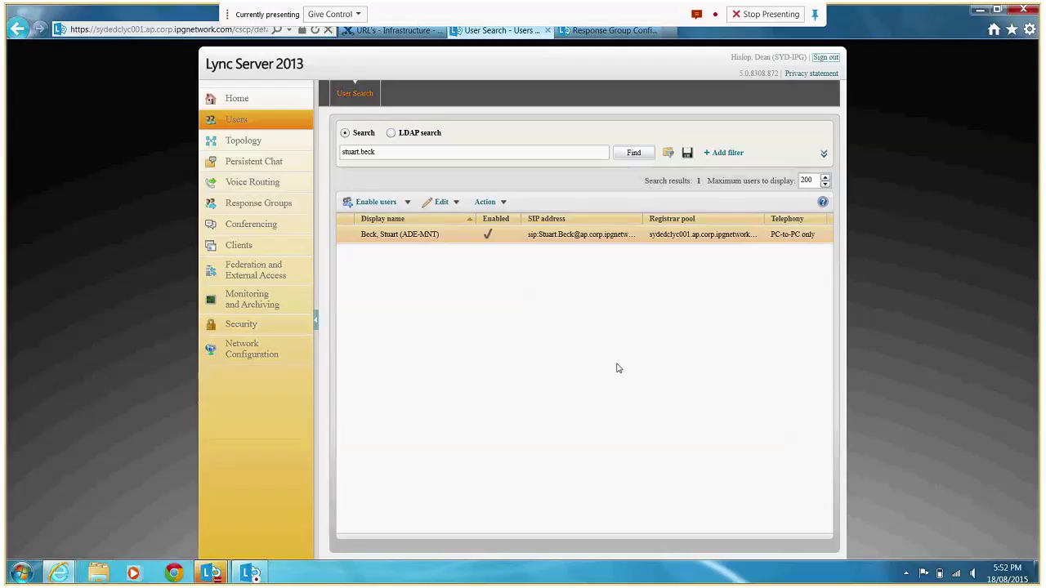
# Select the IPG Service Desk workflow and launch the configuration tool on sydedclyc001 SydLync.
pyautogui.click(260, 204)
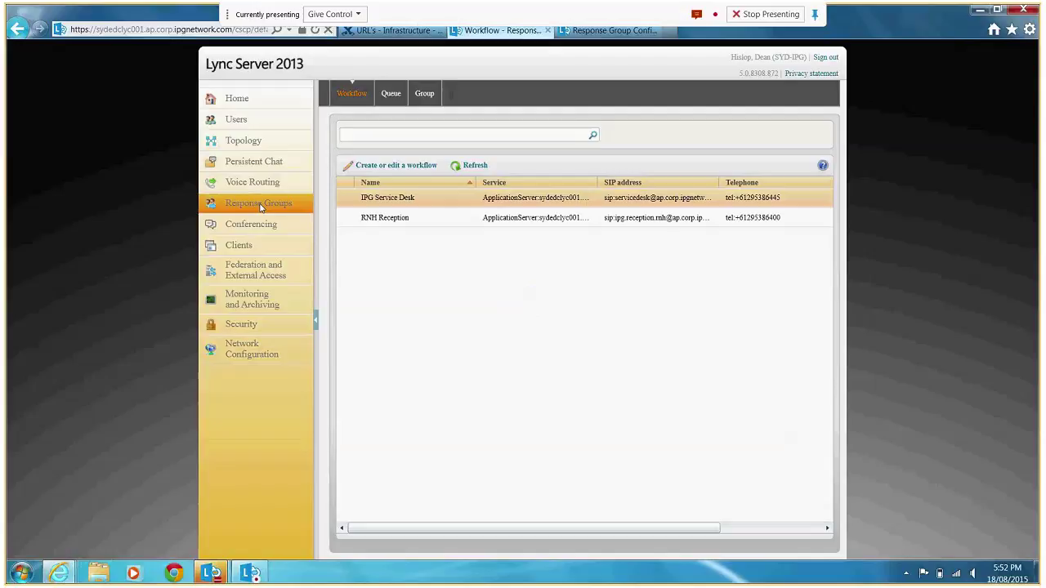
pyautogui.click(357, 202)
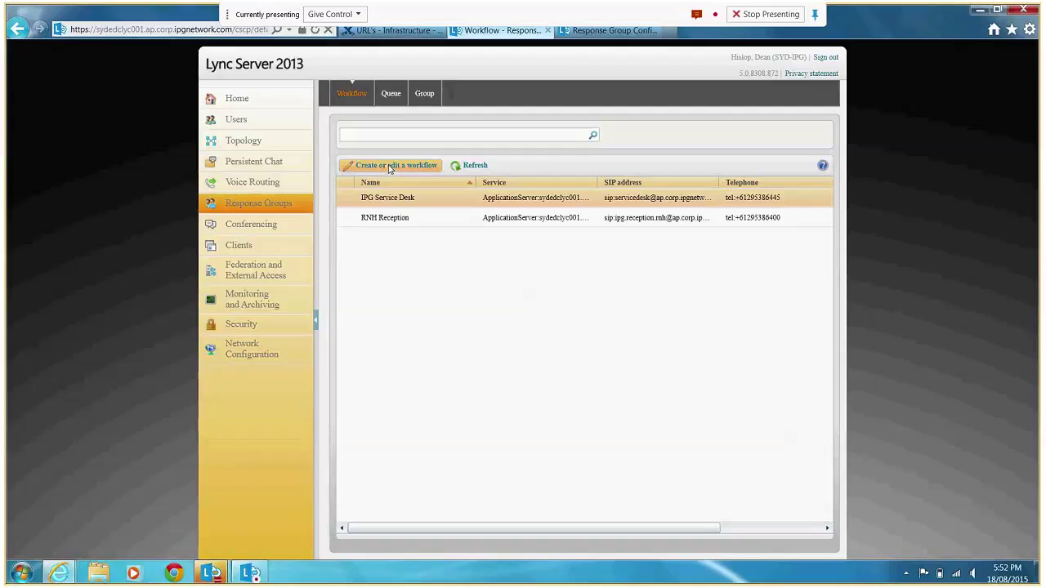
pyautogui.click(389, 168)
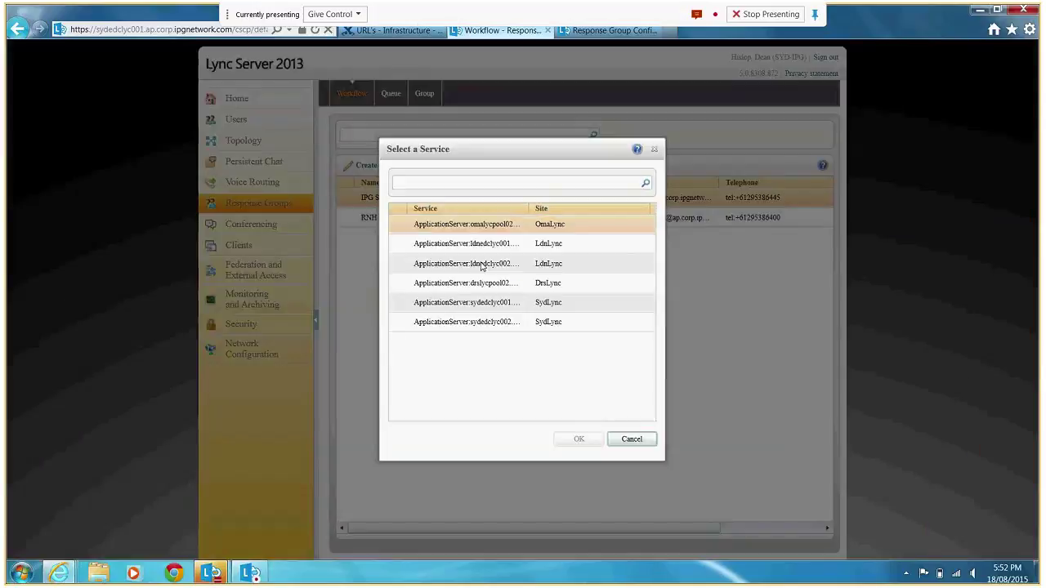
pyautogui.click(479, 304)
pyautogui.click(578, 439)
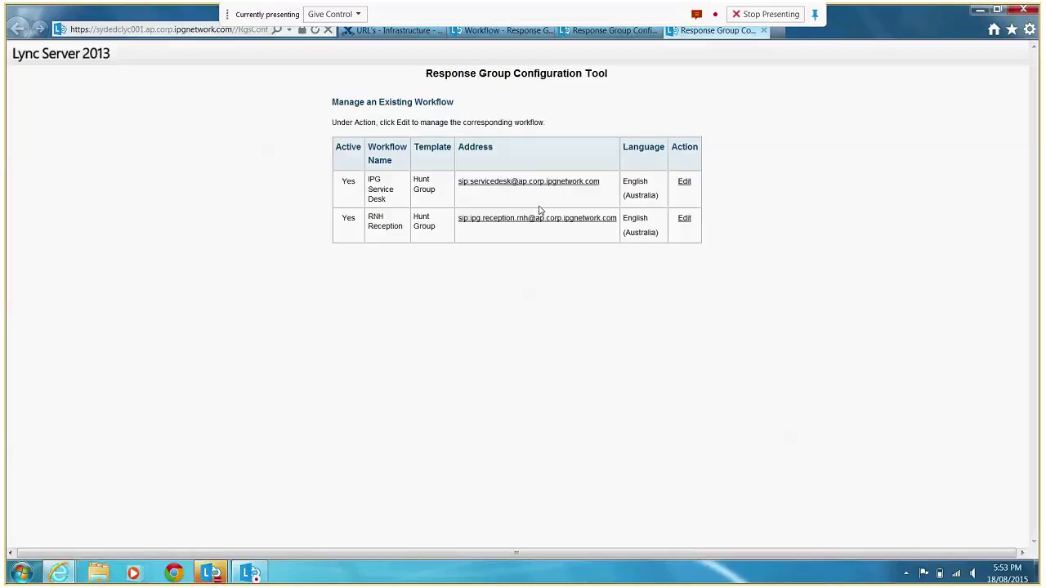
# Edit IPG Service Desk and review its Hunt Group steps 1 to 5, including hours and holidays.
pyautogui.click(684, 183)
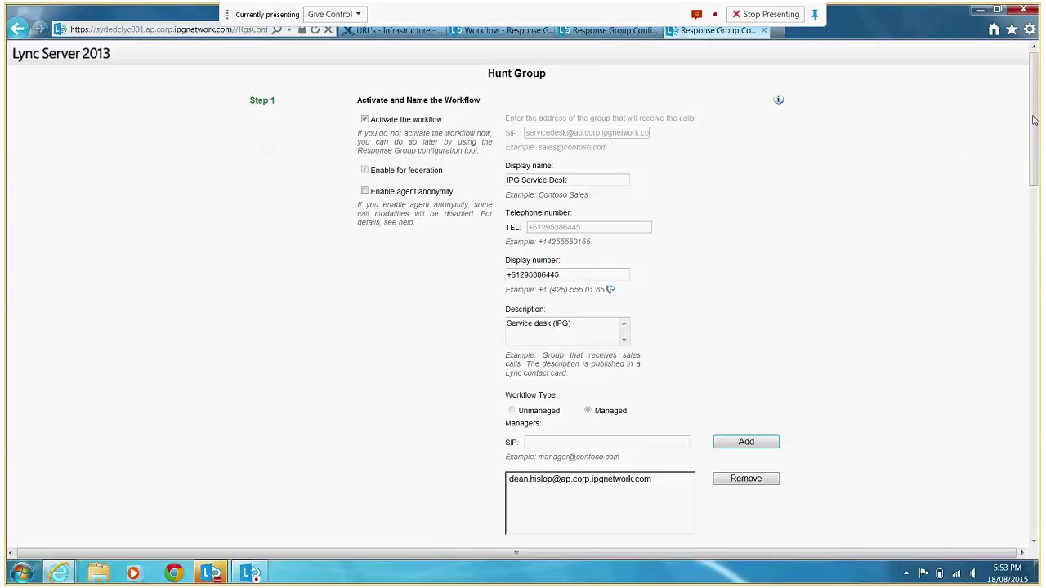
pyautogui.moveTo(591, 229); pyautogui.dragTo(531, 236)
pyautogui.moveTo(1032, 155); pyautogui.dragTo(1036, 252)
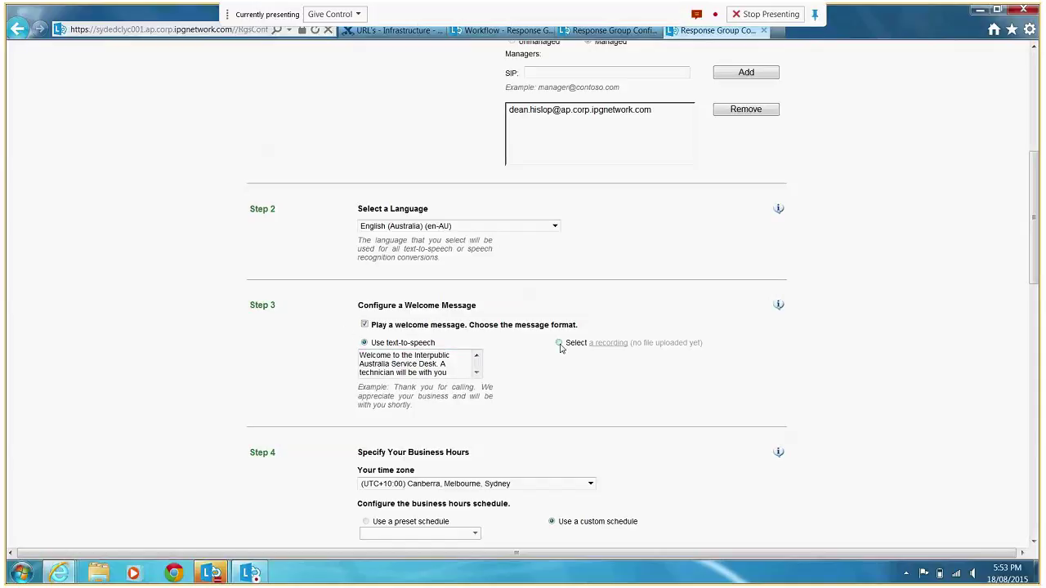
pyautogui.moveTo(1034, 200); pyautogui.dragTo(1034, 281)
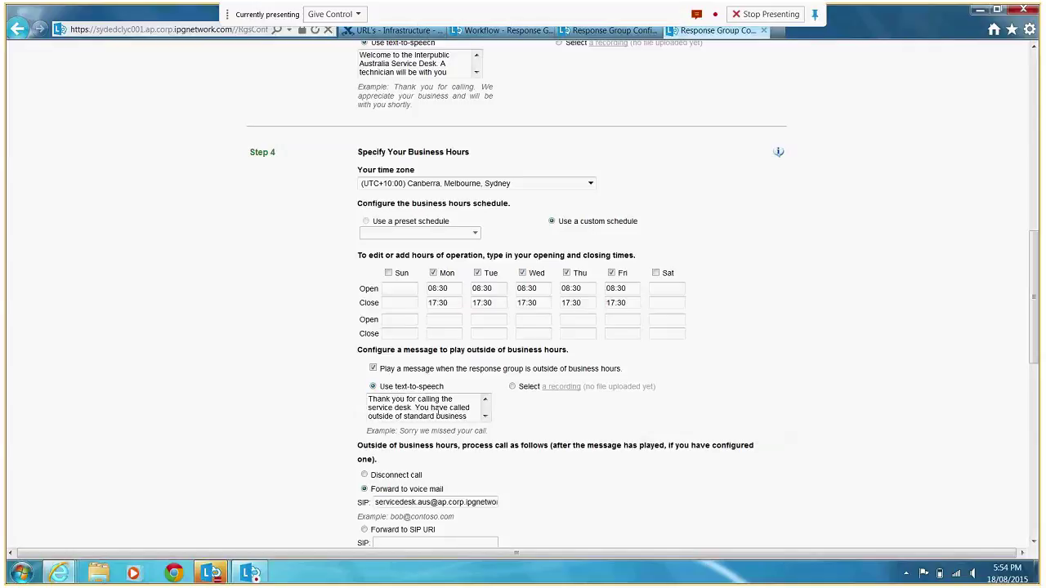
pyautogui.moveTo(369, 412); pyautogui.dragTo(449, 407)
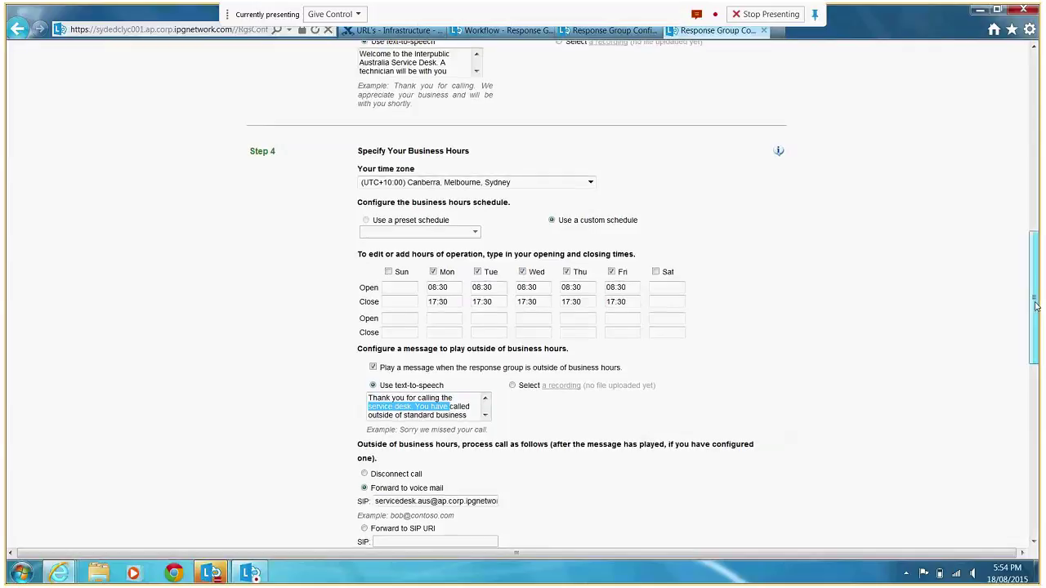
pyautogui.moveTo(1035, 303); pyautogui.dragTo(1035, 364)
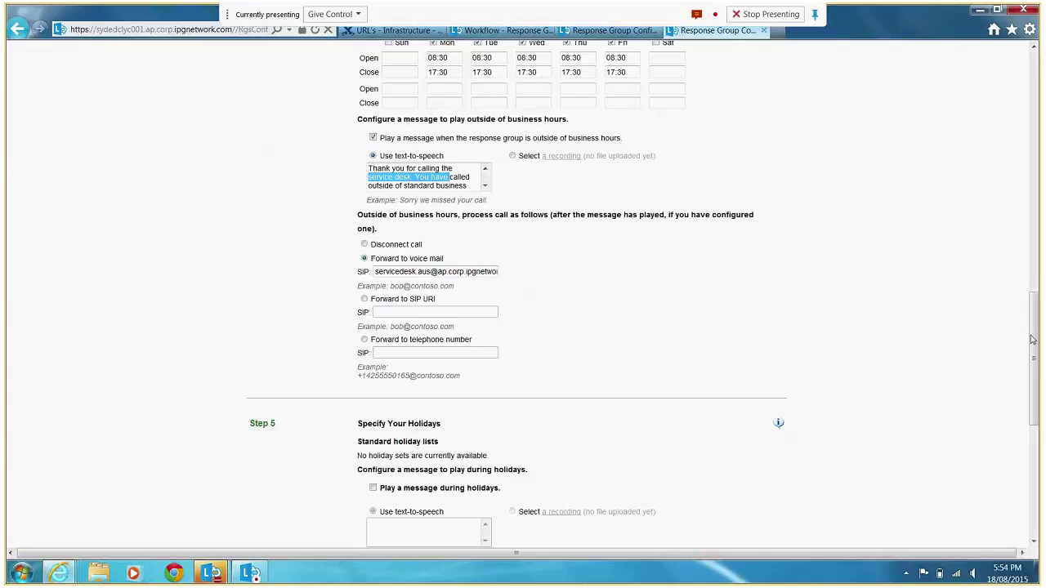
pyautogui.scroll(-3, 1032, 339)
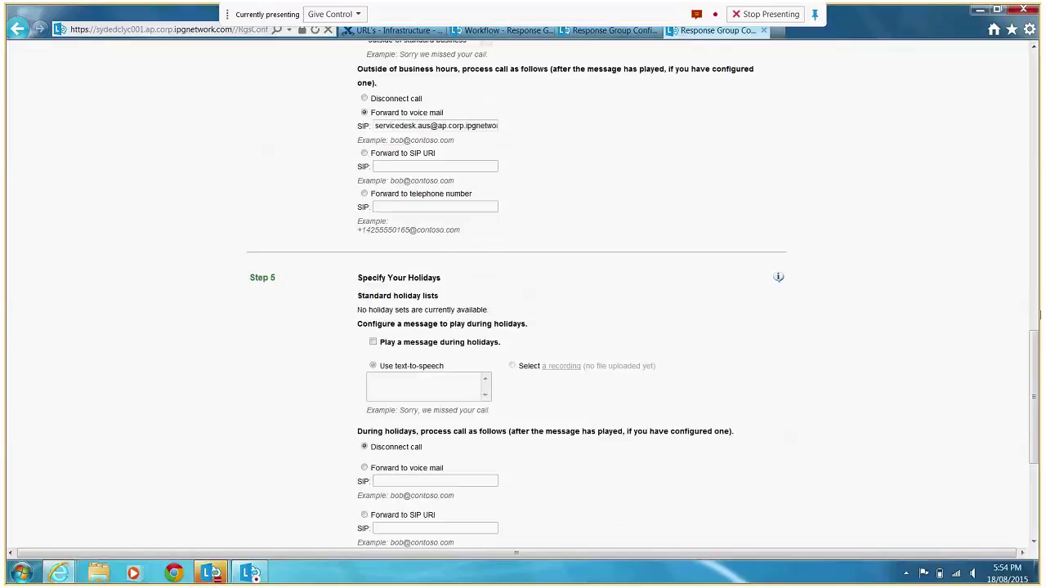
pyautogui.moveTo(1036, 351); pyautogui.dragTo(1039, 433)
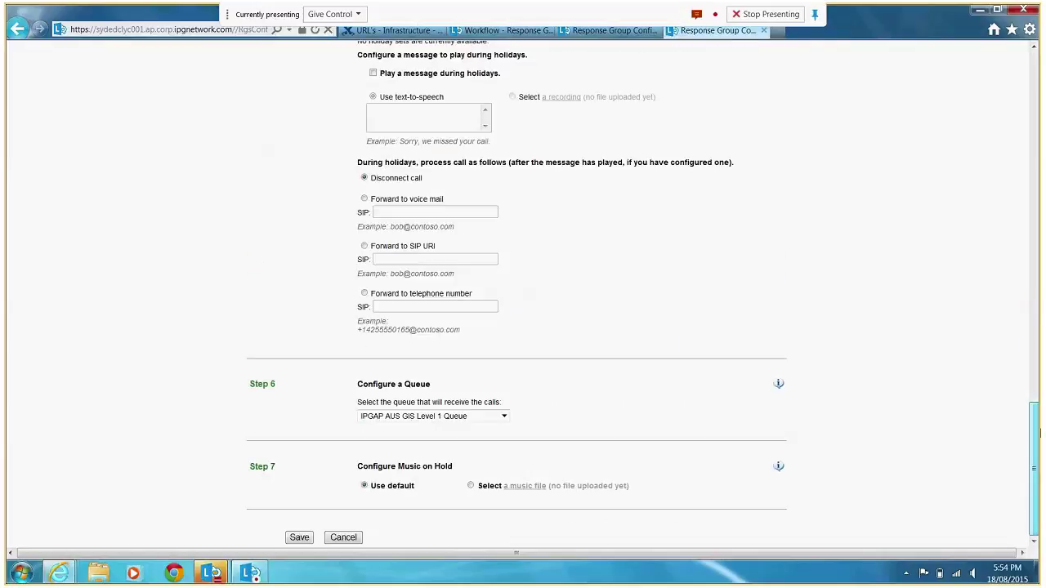
# Keep IPGAP AUS GIS Level 1 Queue, cancel the workflow edit, and show the Queue list.
pyautogui.click(504, 417)
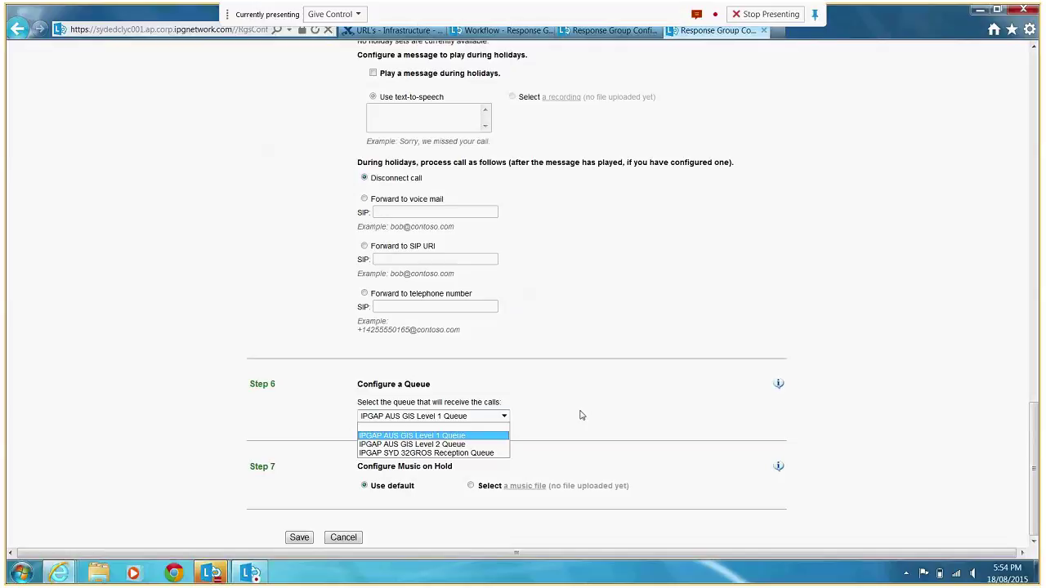
pyautogui.click(580, 415)
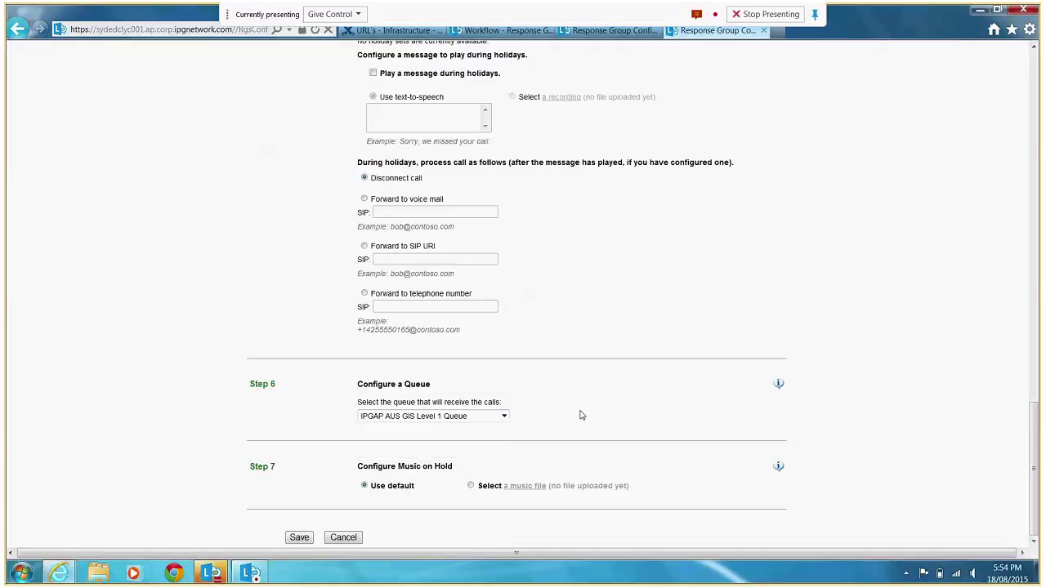
pyautogui.click(343, 540)
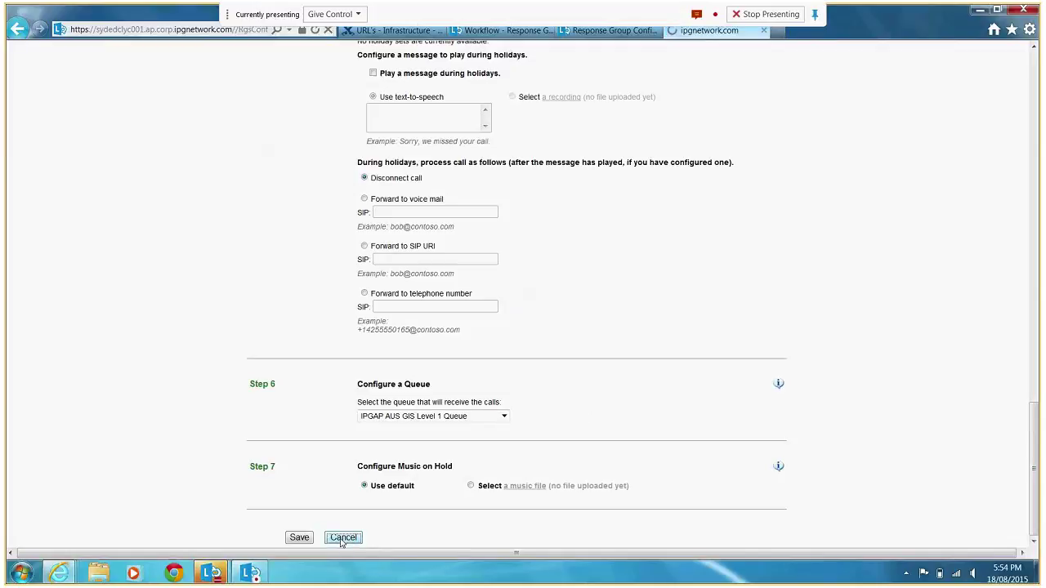
pyautogui.click(764, 31)
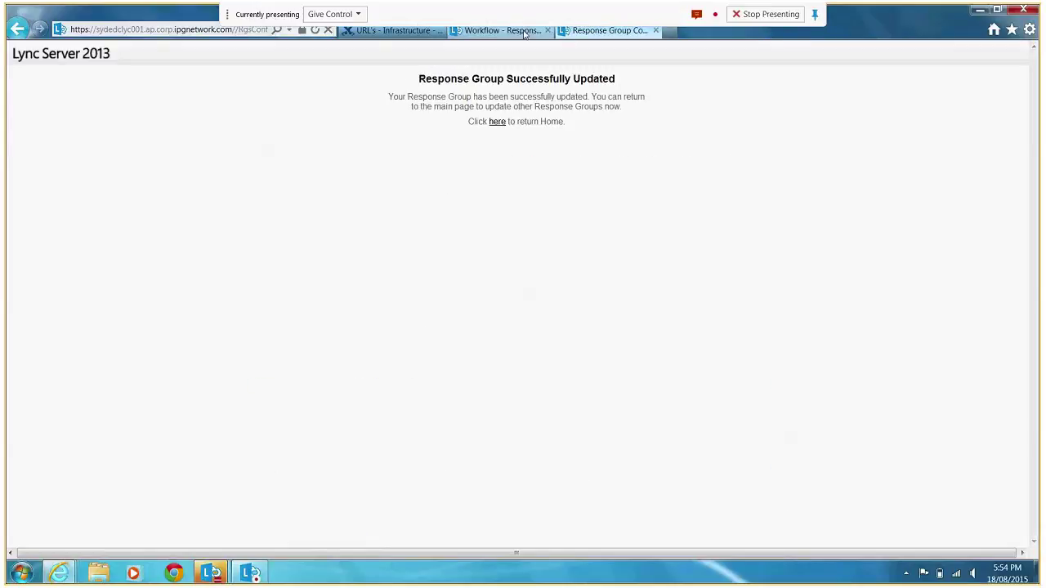
pyautogui.click(502, 30)
pyautogui.click(390, 93)
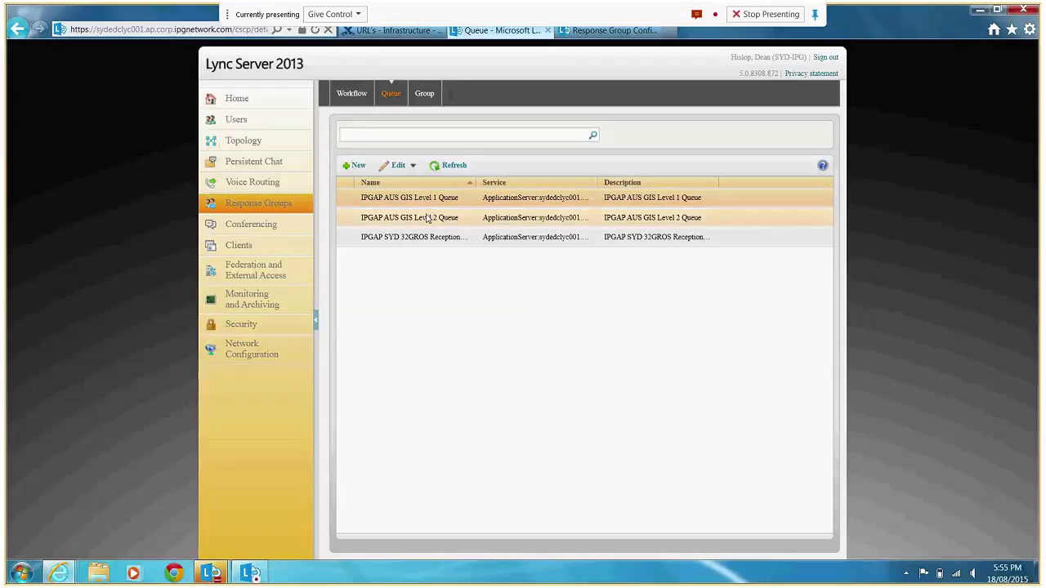
# Open the IPGAP AUS GIS Level 1 Queue details and check its SYD Level 1 Group and 15-second time-out.
pyautogui.click(406, 165)
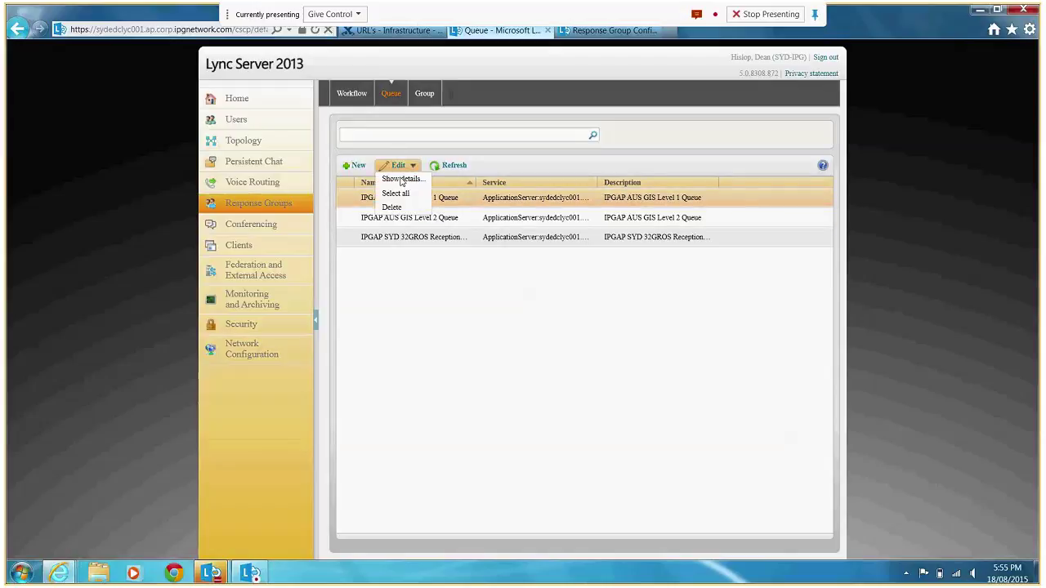
pyautogui.click(409, 194)
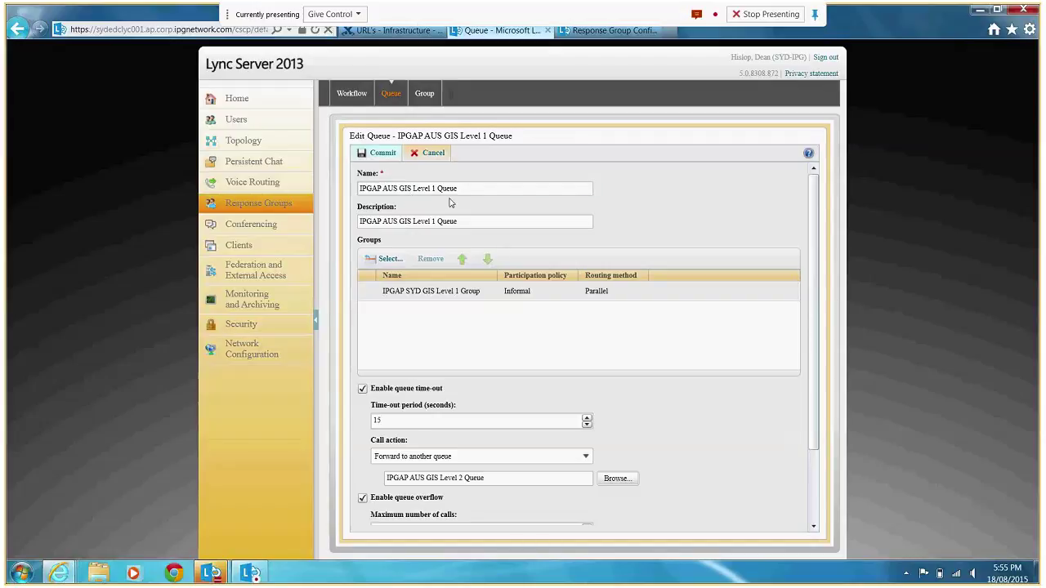
pyautogui.click(425, 297)
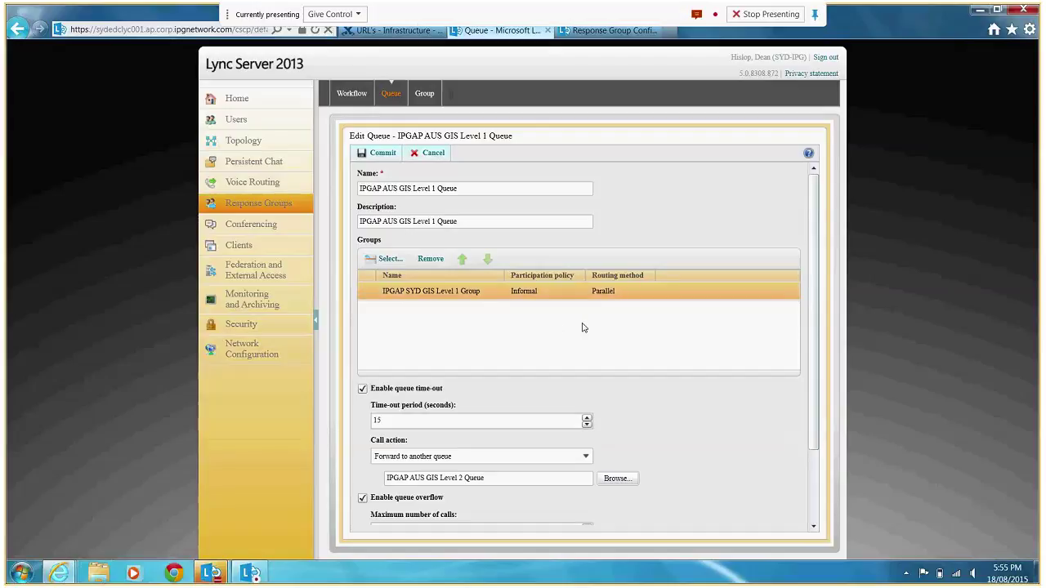
pyautogui.scroll(-3, 819, 351)
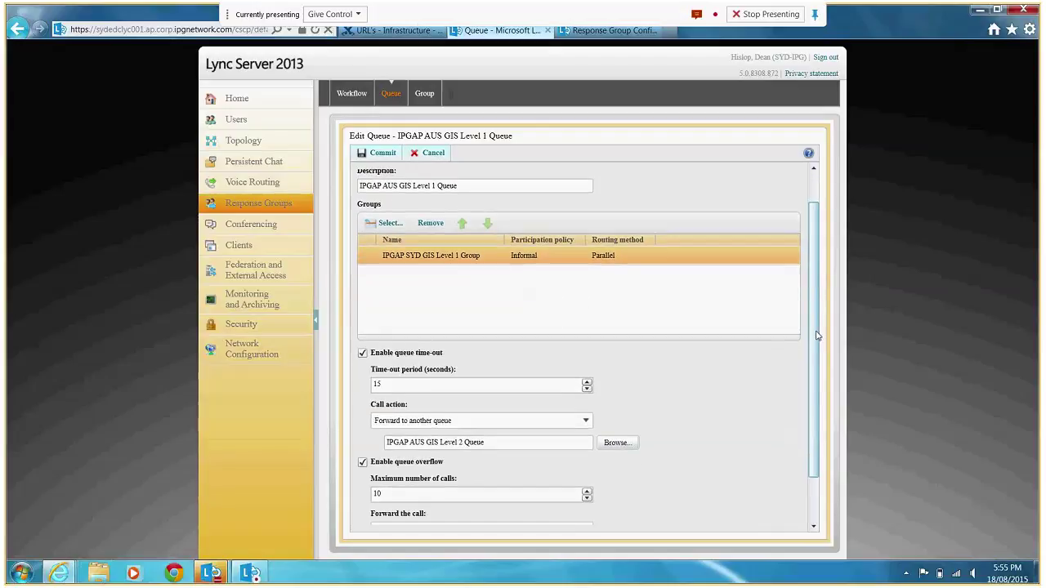
pyautogui.scroll(-1, 820, 351)
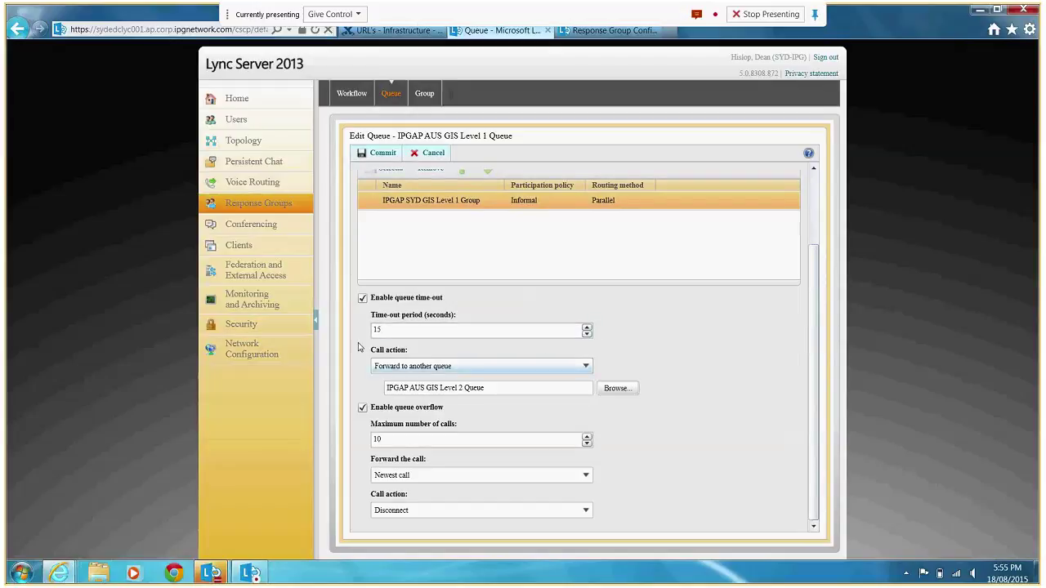
pyautogui.doubleClick(385, 330)
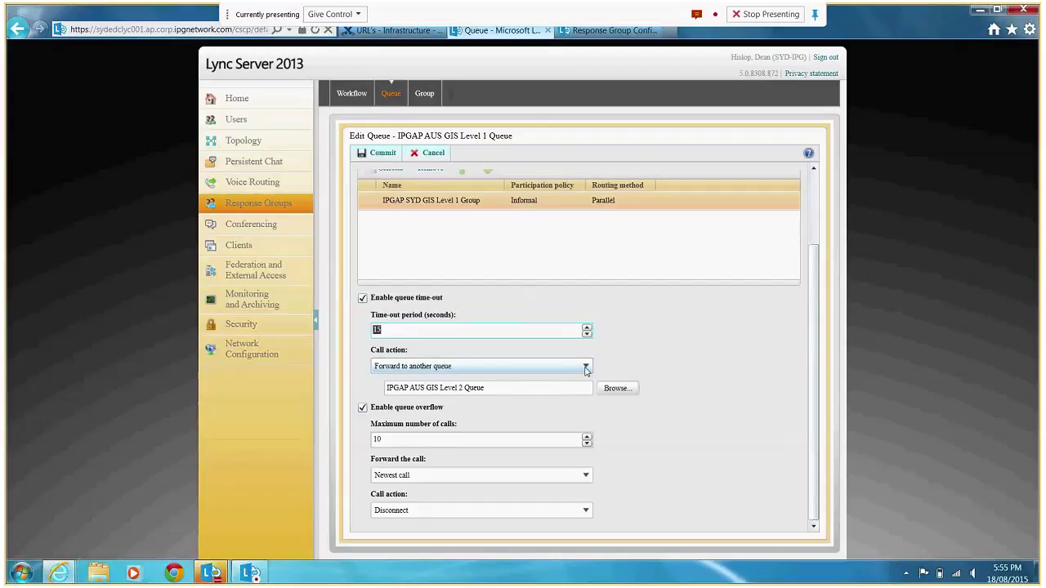
# Confirm timed-out calls forward to another queue, cancel without saving, and select the Level 2 Queue.
pyautogui.click(585, 369)
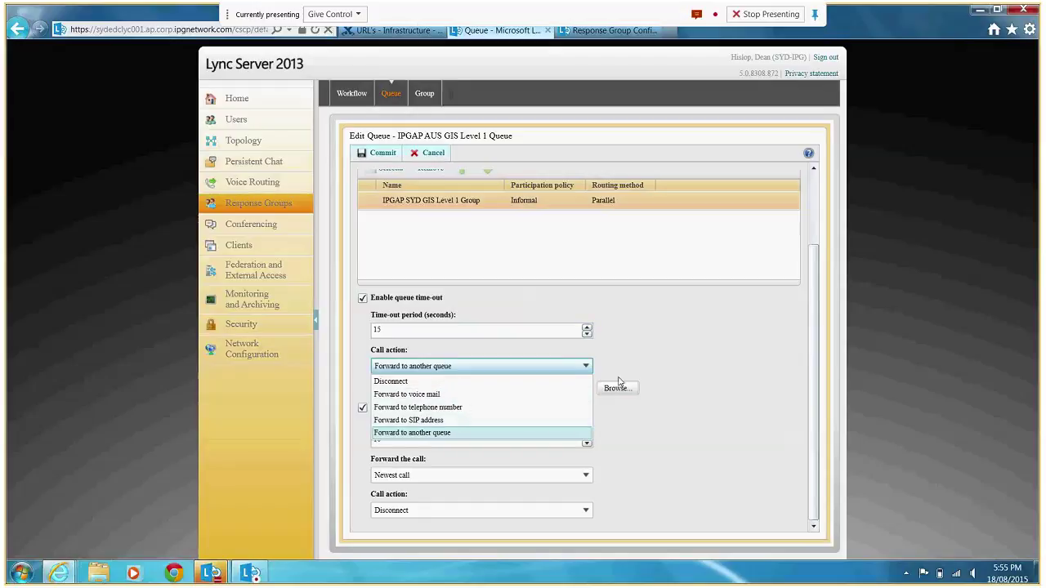
pyautogui.click(677, 354)
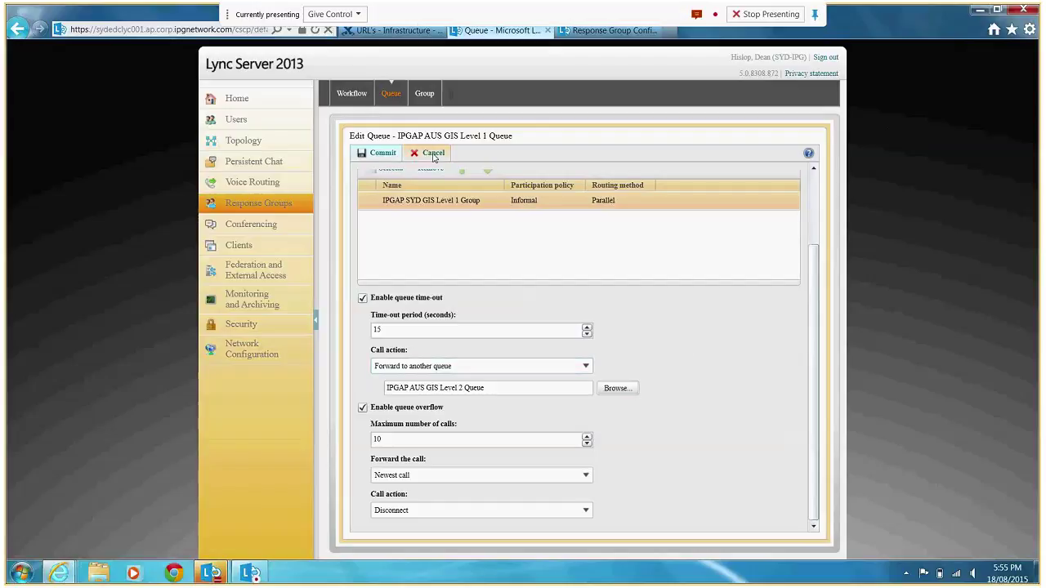
pyautogui.click(433, 153)
pyautogui.click(389, 219)
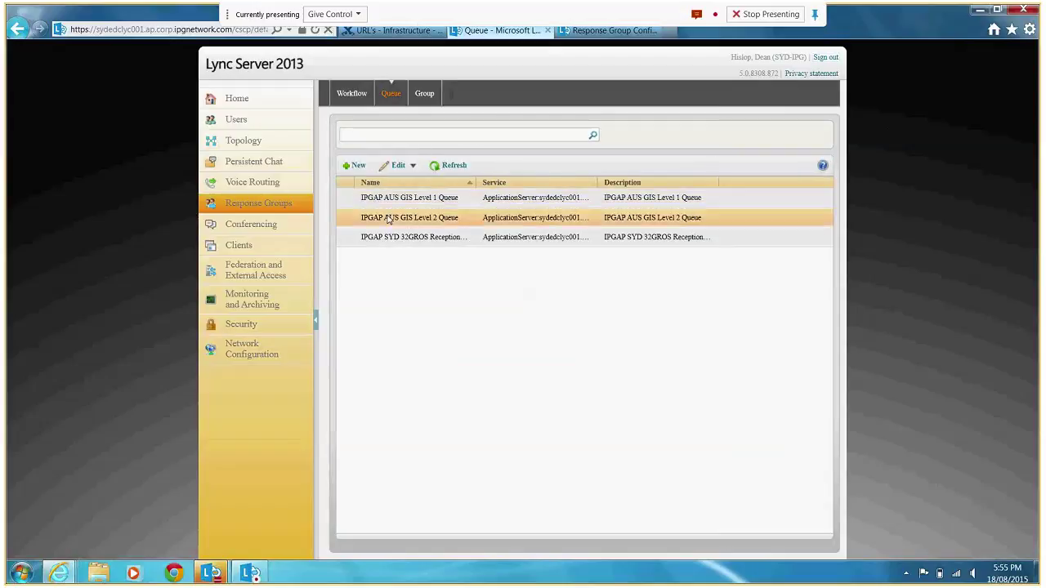
# Review the IPGAP AUS GIS Level 2 Queue's time-out and overflow settings, then go to the response group list.
pyautogui.click(400, 166)
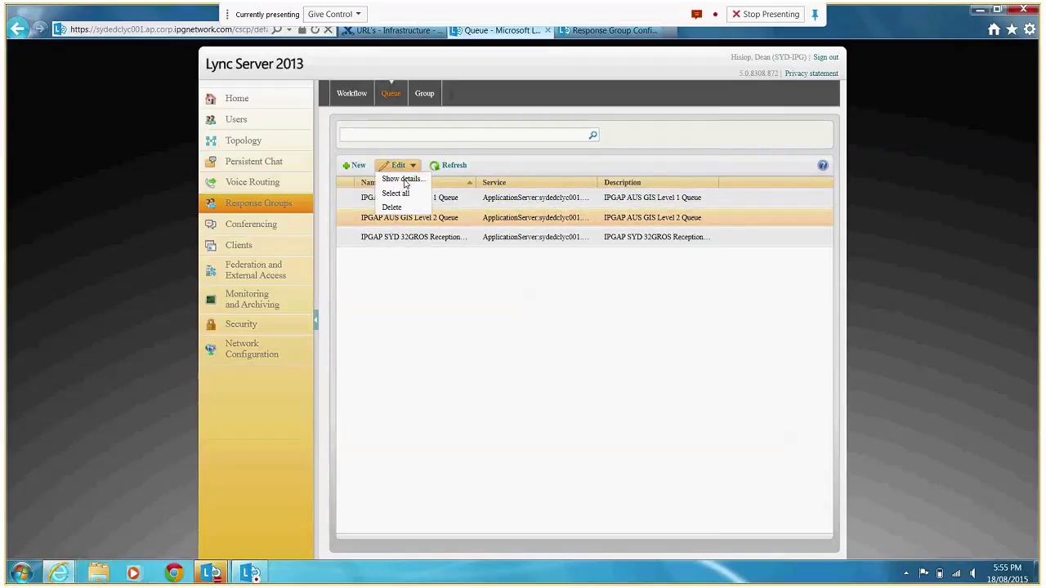
pyautogui.click(403, 178)
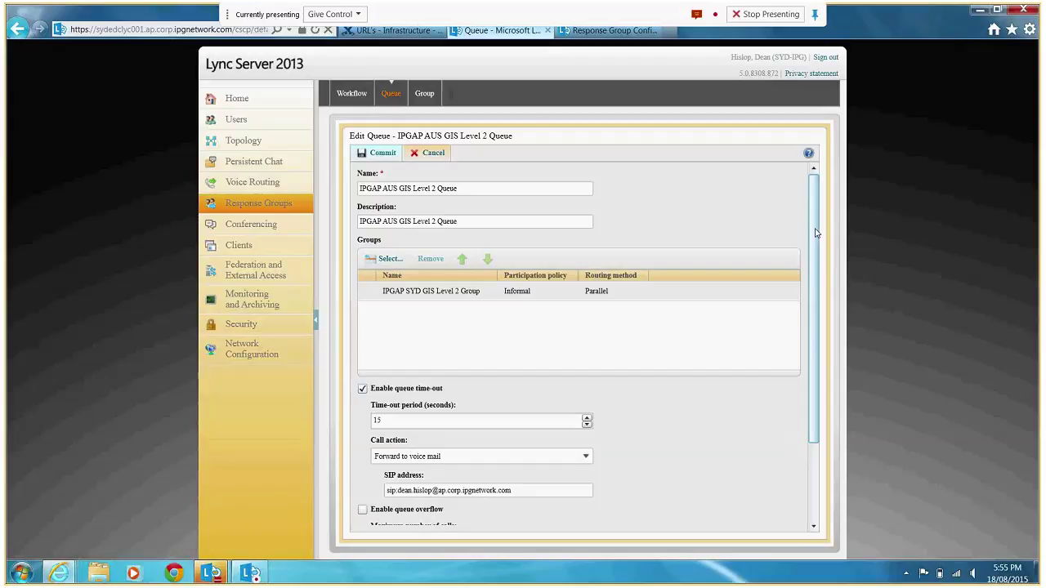
pyautogui.scroll(-3, 335, 272)
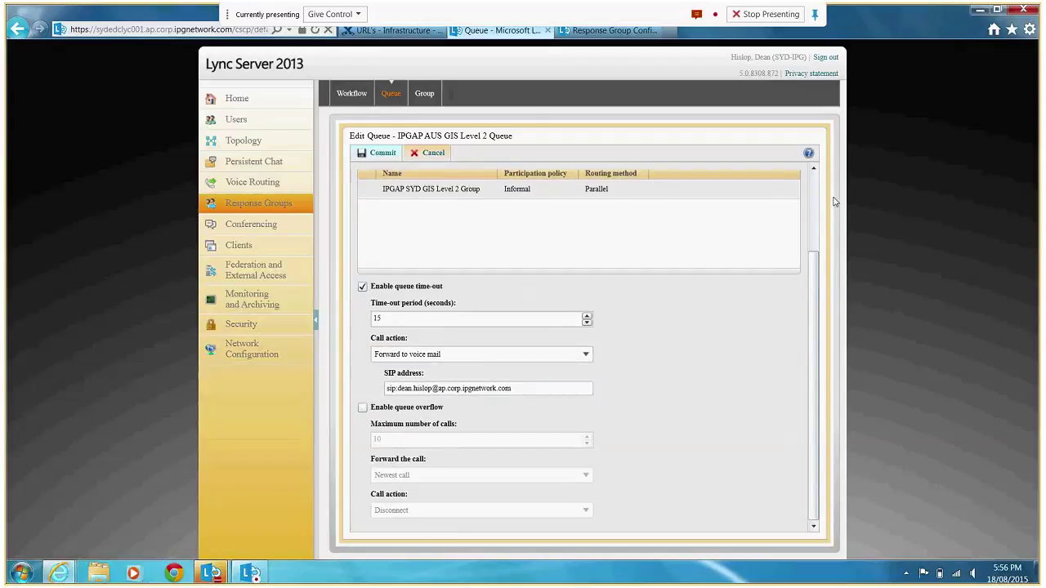
pyautogui.click(423, 95)
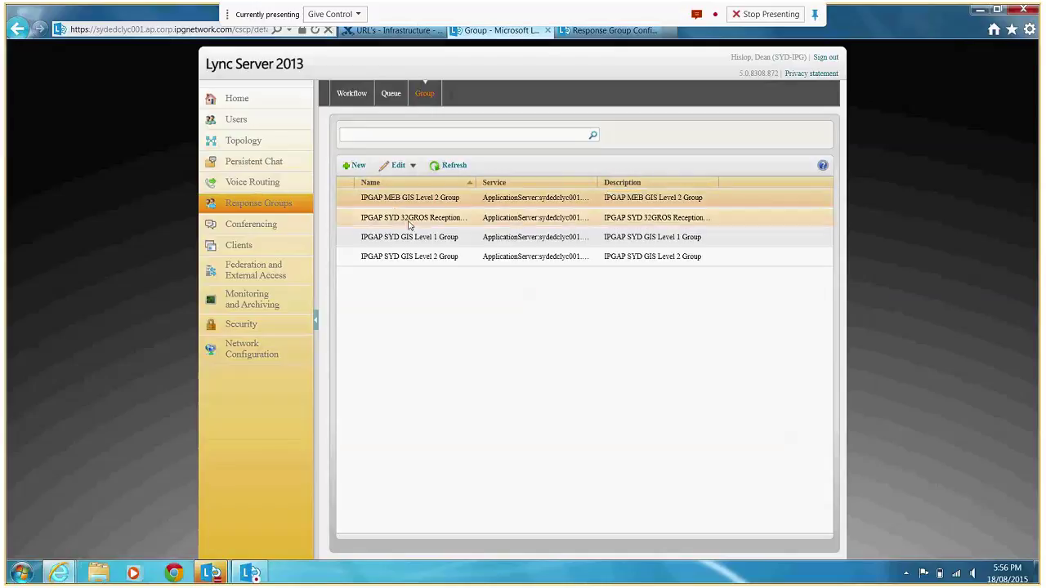
# Widen the Name column and inspect IPGAP SYD GIS Level 1 Group: Parallel routing, 30-second alert, one agent.
pyautogui.moveTo(477, 183); pyautogui.dragTo(490, 183)
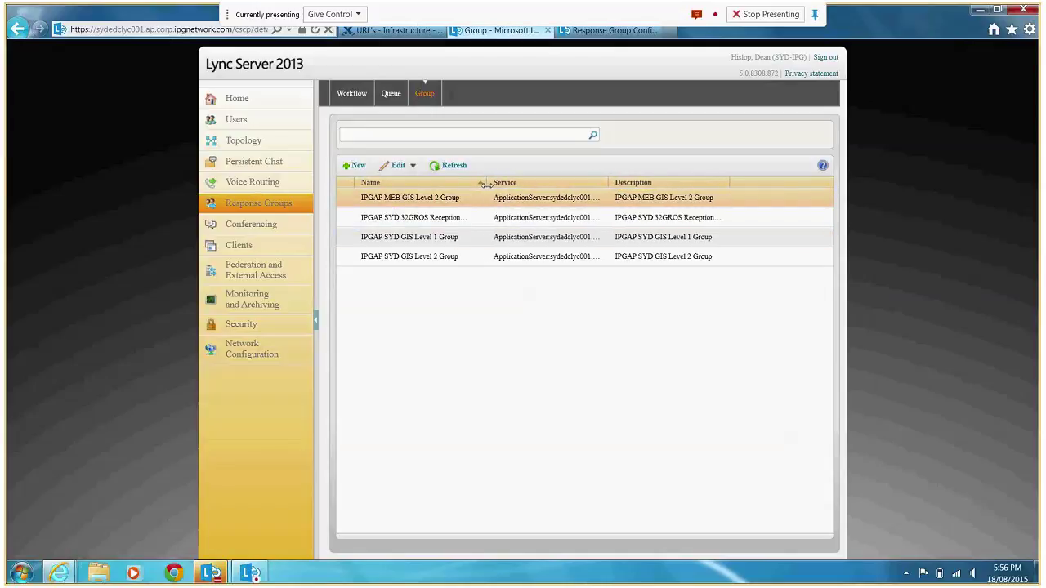
pyautogui.click(394, 239)
pyautogui.rightClick(392, 242)
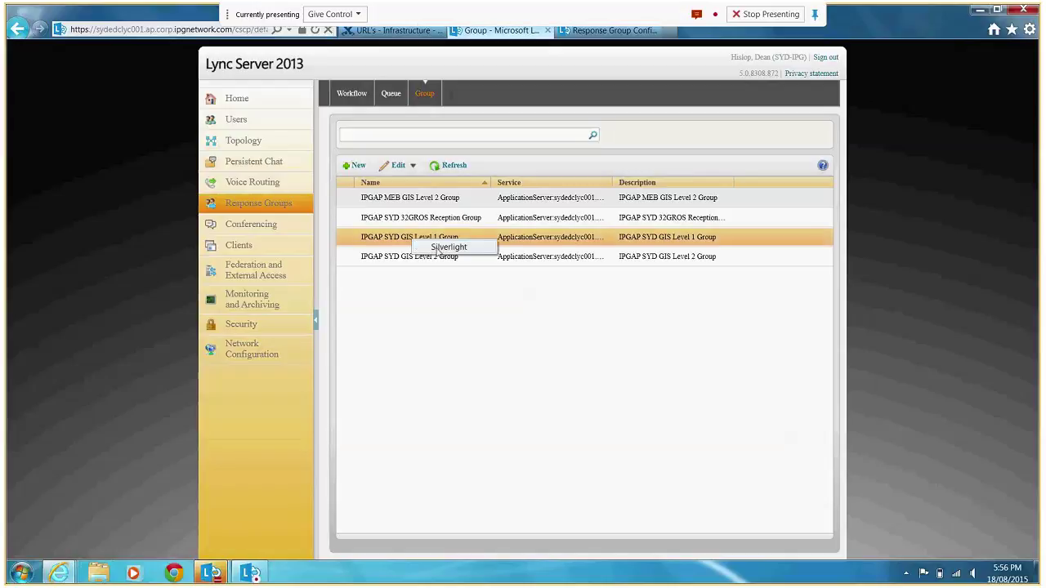
pyautogui.click(398, 165)
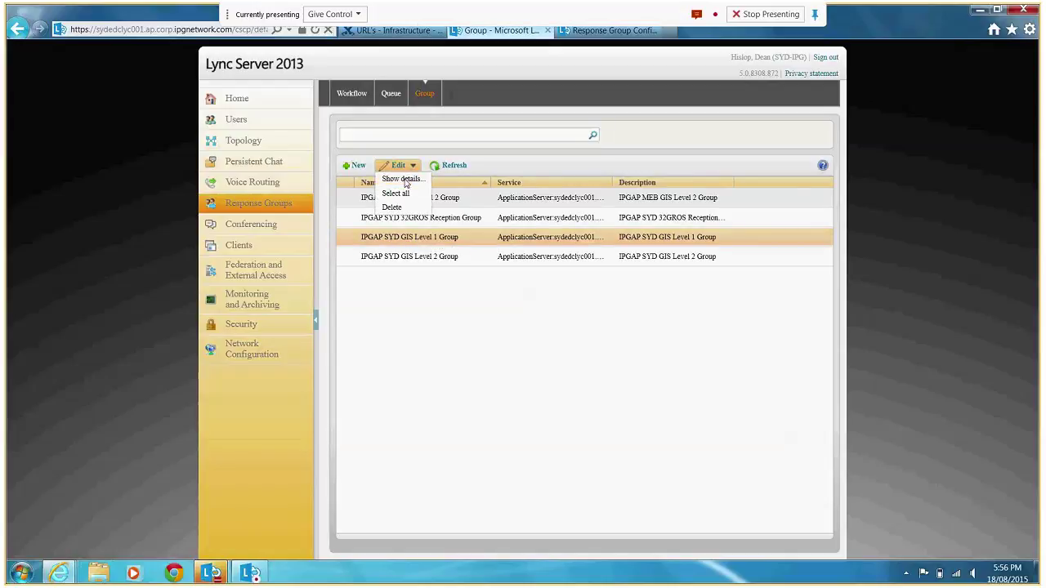
pyautogui.click(405, 179)
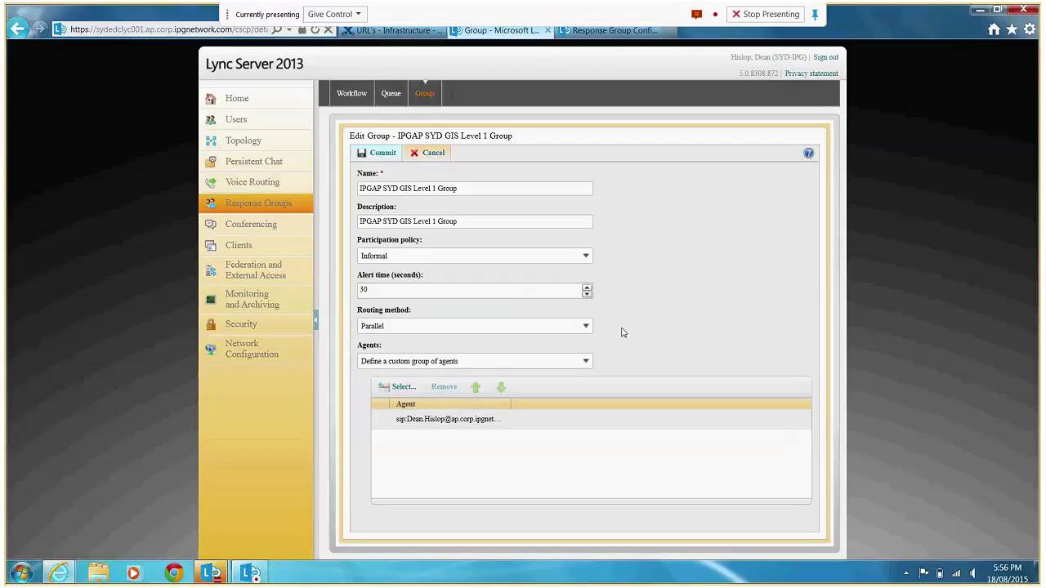
pyautogui.click(438, 421)
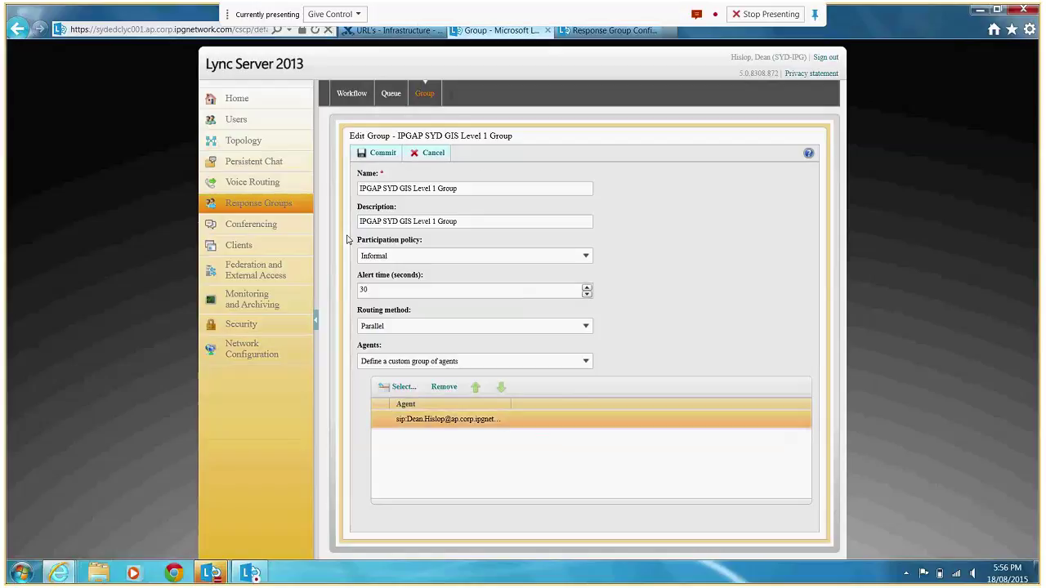
pyautogui.click(424, 157)
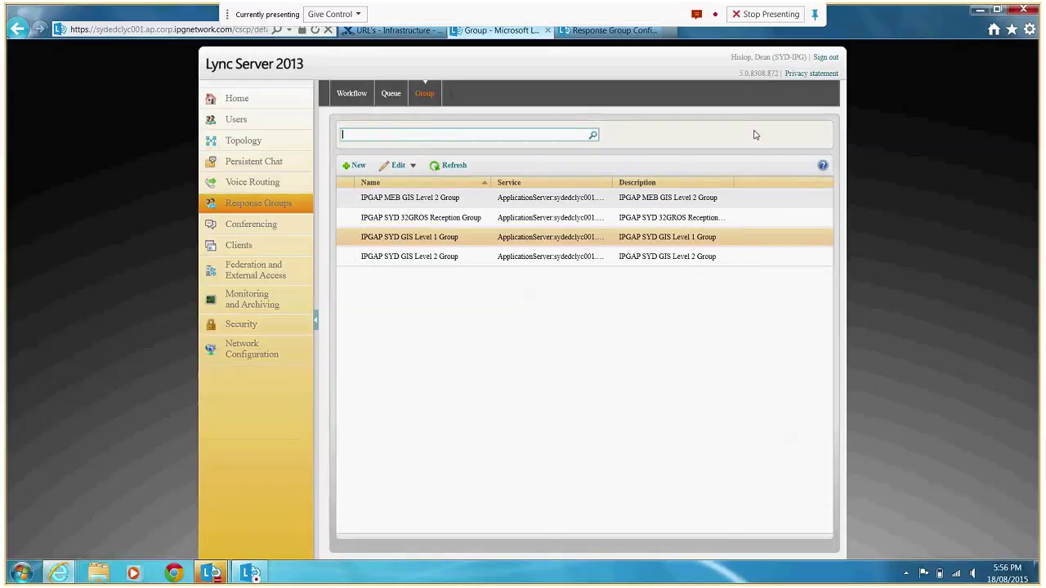
# Go to the Users search page, then switch to the Confluence 'URL's - Infrastructure' browser tab.
pyautogui.click(235, 122)
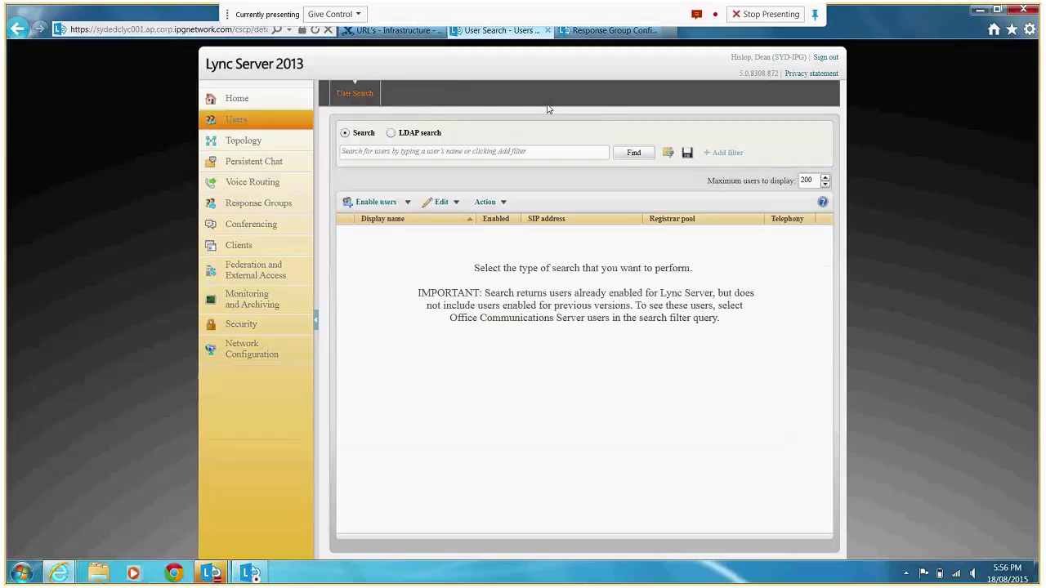
pyautogui.click(367, 31)
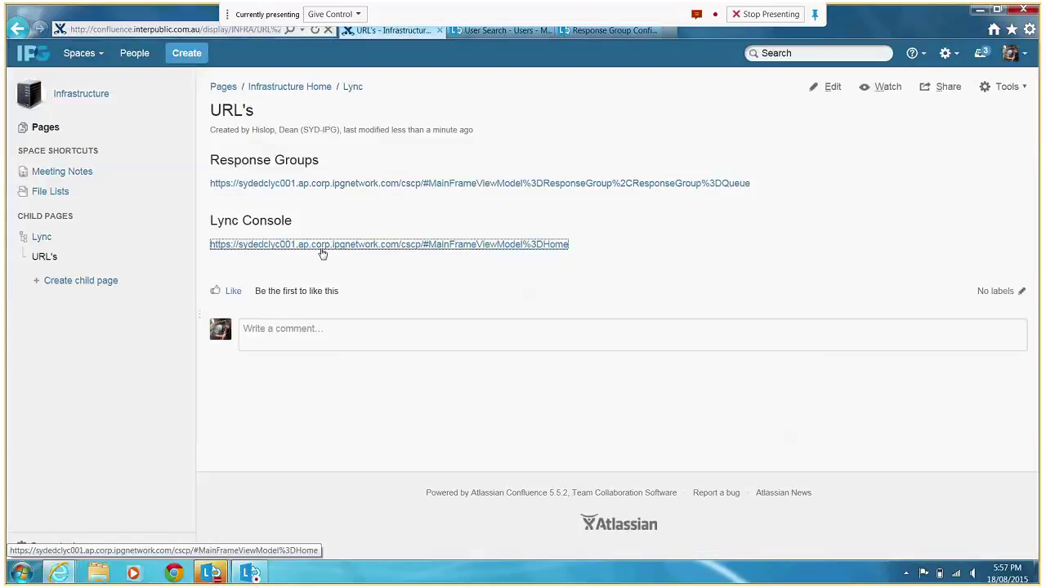
# Log in to the Confluence Infrastructure space with the account username and password, then open the Lync URL's page.
pyautogui.click(677, 240)
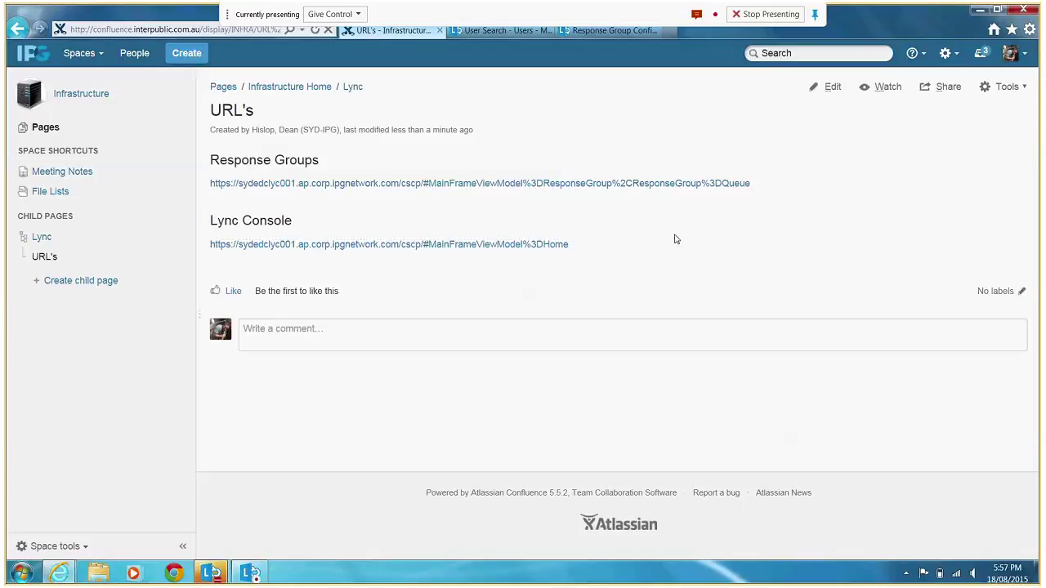
pyautogui.click(81, 94)
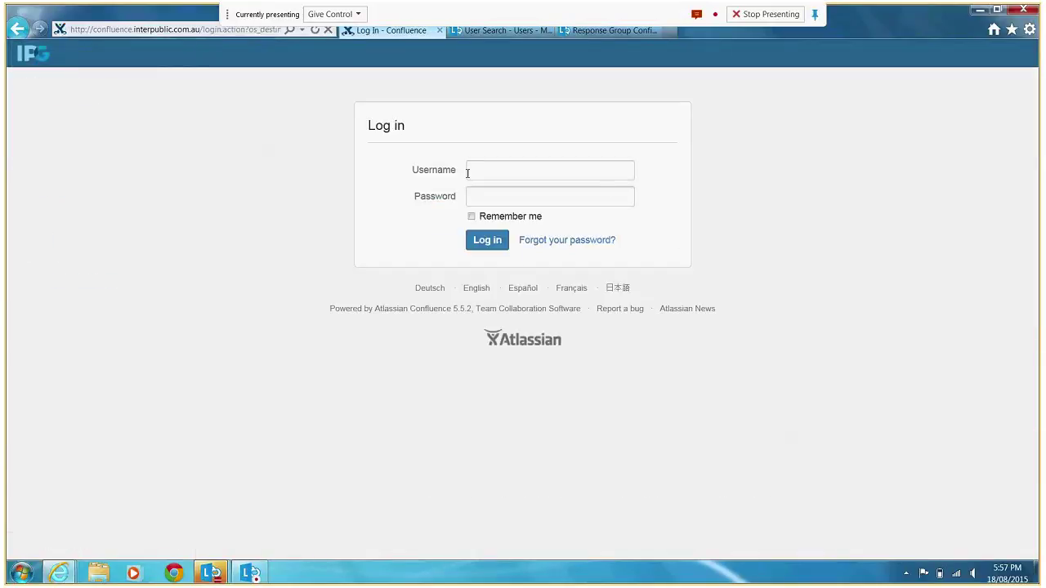
pyautogui.click(467, 173)
pyautogui.write('dea')
pyautogui.write('n.hislop')
pyautogui.write('•••••••')
pyautogui.write('•')
pyautogui.press('Return')
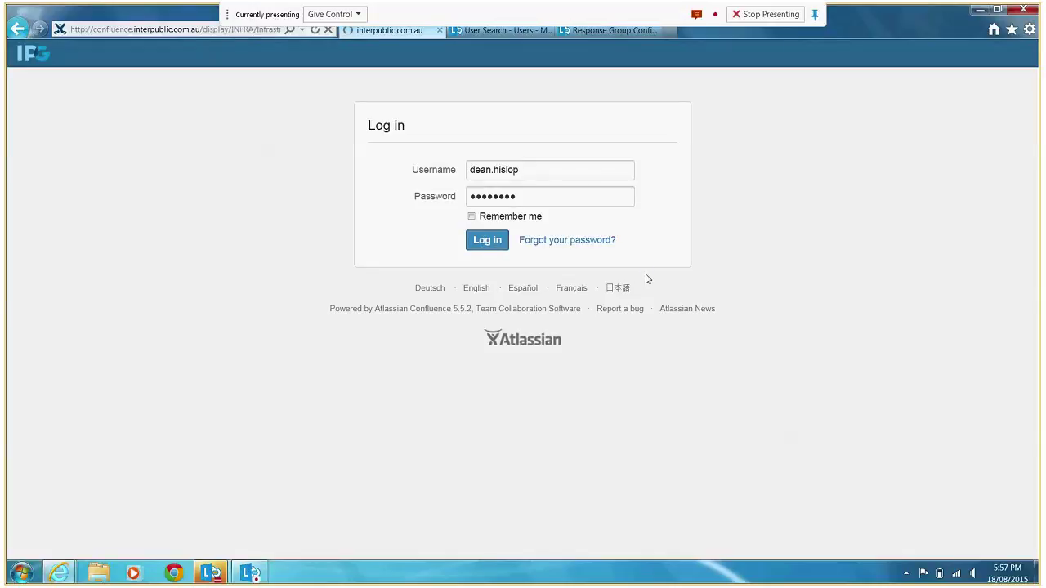
pyautogui.moveTo(1033, 100); pyautogui.dragTo(1033, 277)
pyautogui.click(248, 413)
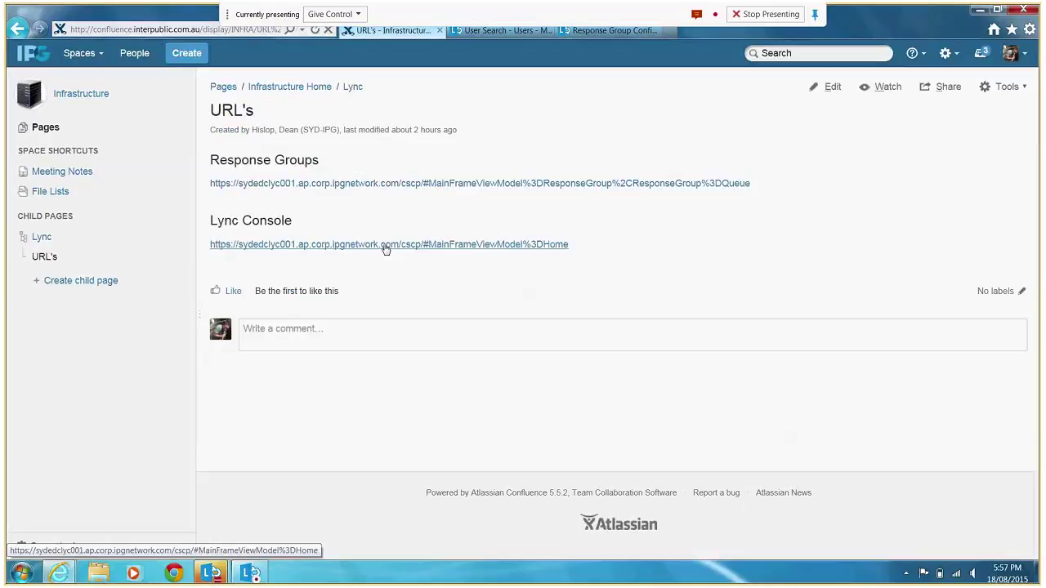
# Use the Lync breadcrumb to reach the parent page and open its 'Lync Control Panel' child page.
pyautogui.click(386, 244)
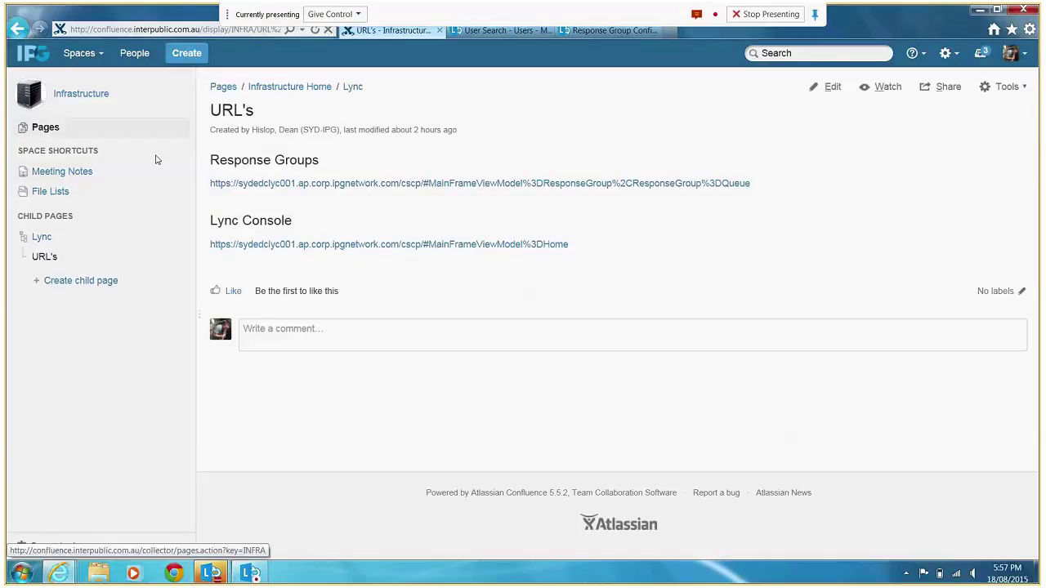
pyautogui.click(352, 87)
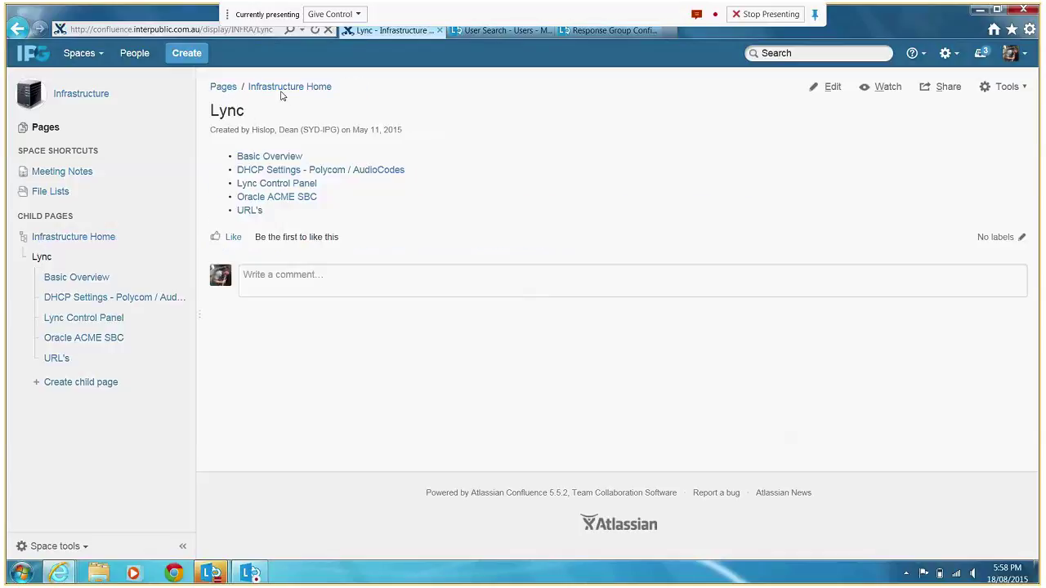
pyautogui.click(285, 187)
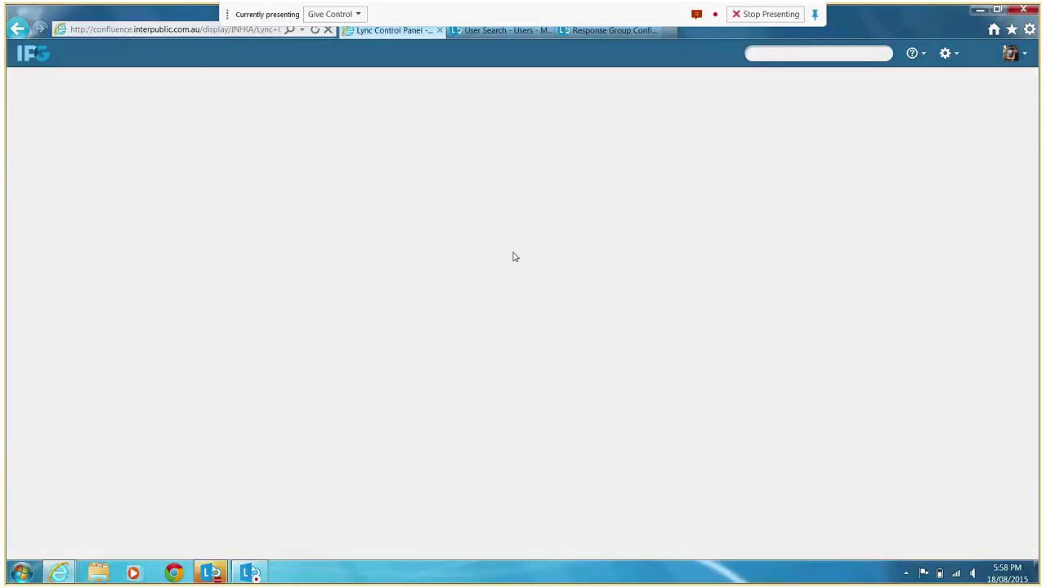
pyautogui.scroll(-2, 788, 213)
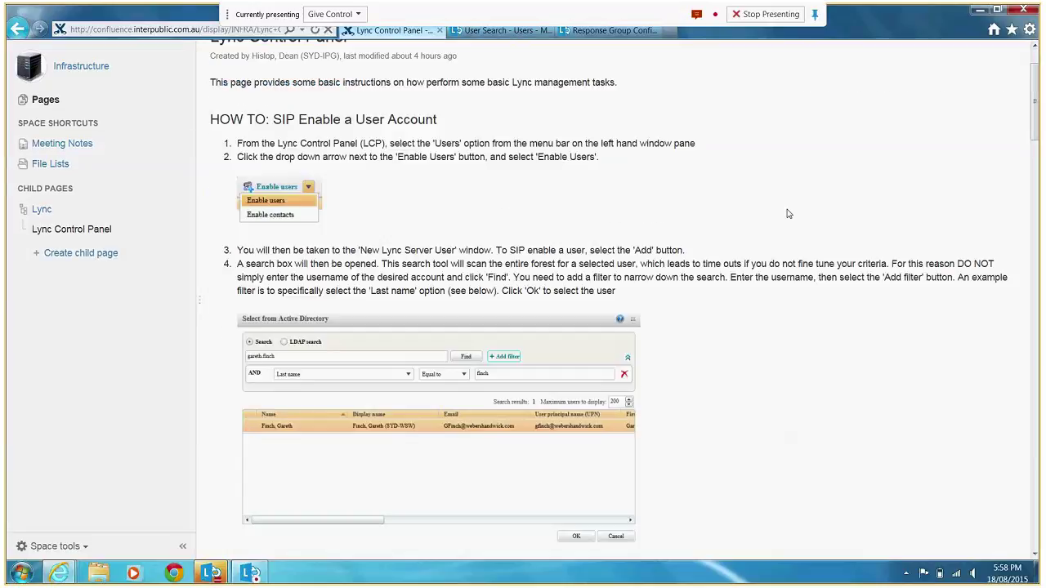
pyautogui.scroll(-10, 789, 213)
pyautogui.scroll(-10, 790, 216)
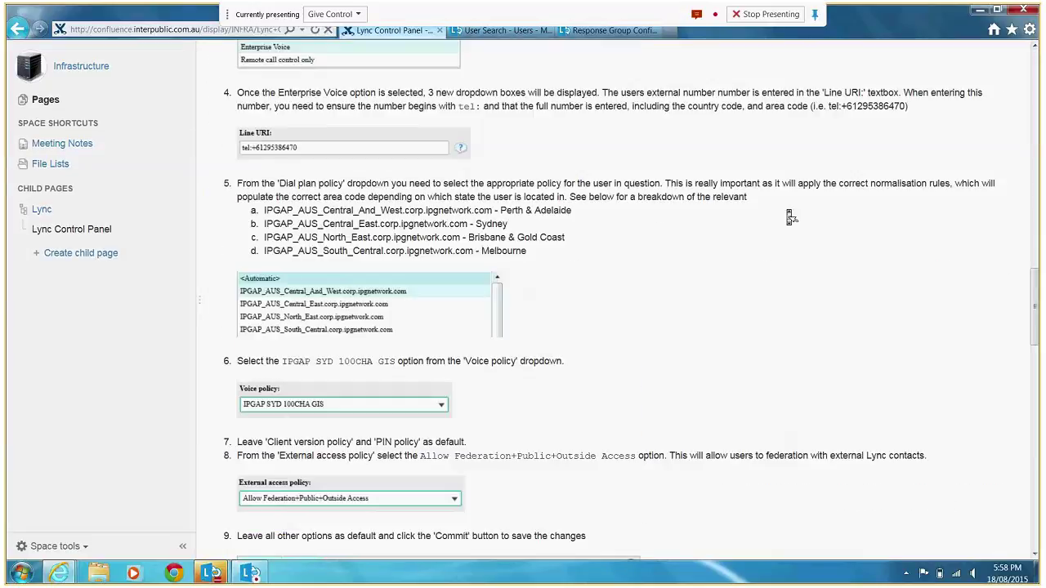
pyautogui.scroll(-10, 790, 216)
pyautogui.scroll(10, 790, 217)
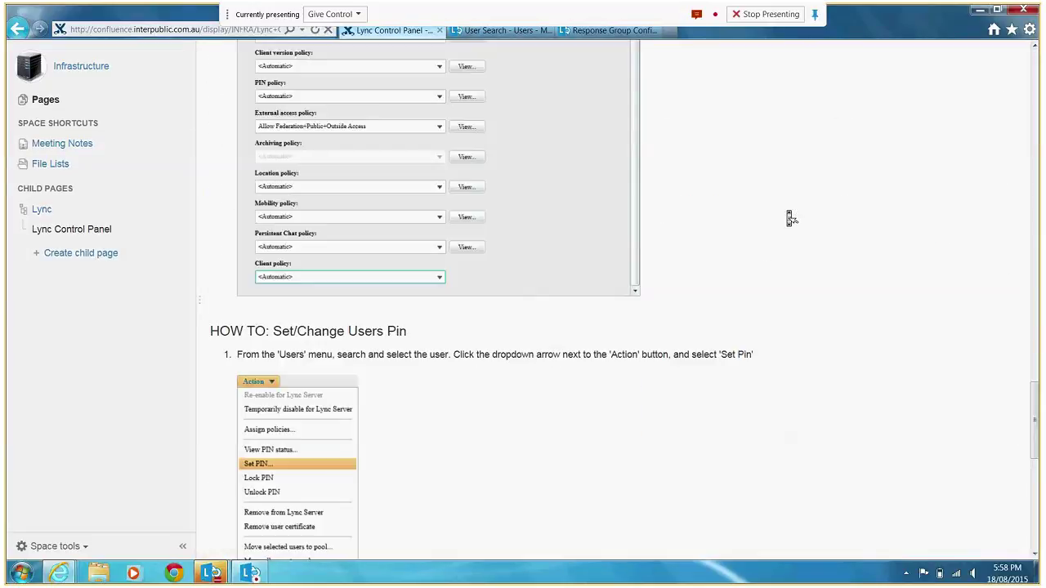
pyautogui.scroll(10, 790, 218)
pyautogui.scroll(5, 791, 217)
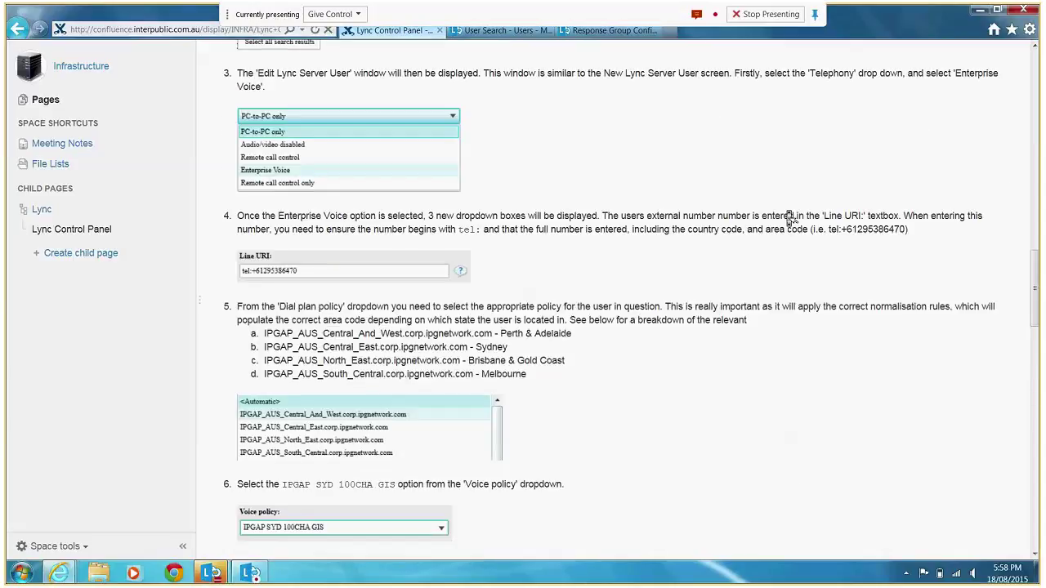
pyautogui.scroll(5, 790, 218)
pyautogui.scroll(3, 772, 180)
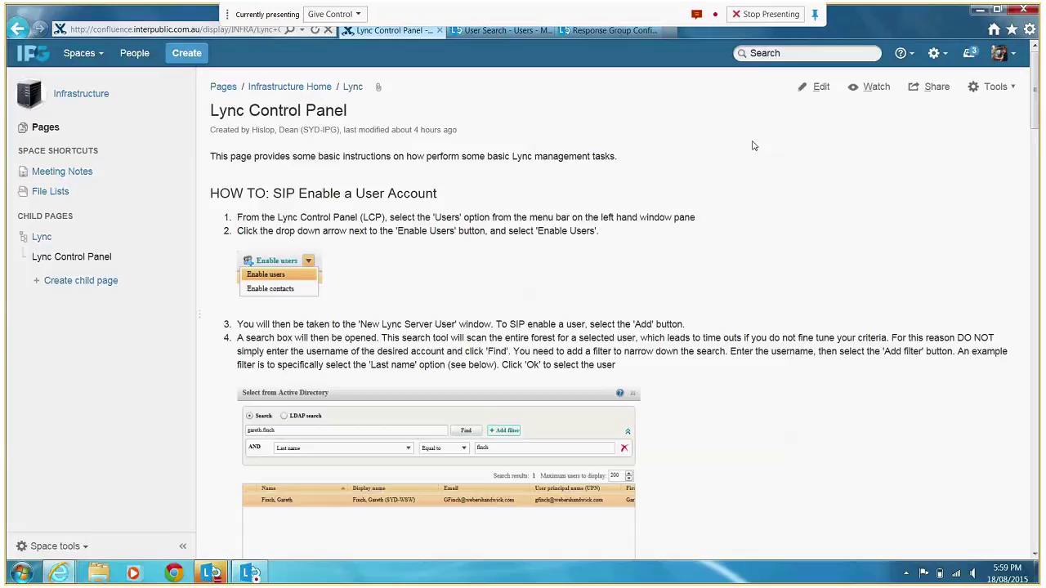
# Cycle through the open windows and bring the Confluence Lync Control Panel page forward.
pyautogui.hotkey('alt', 'Tab')
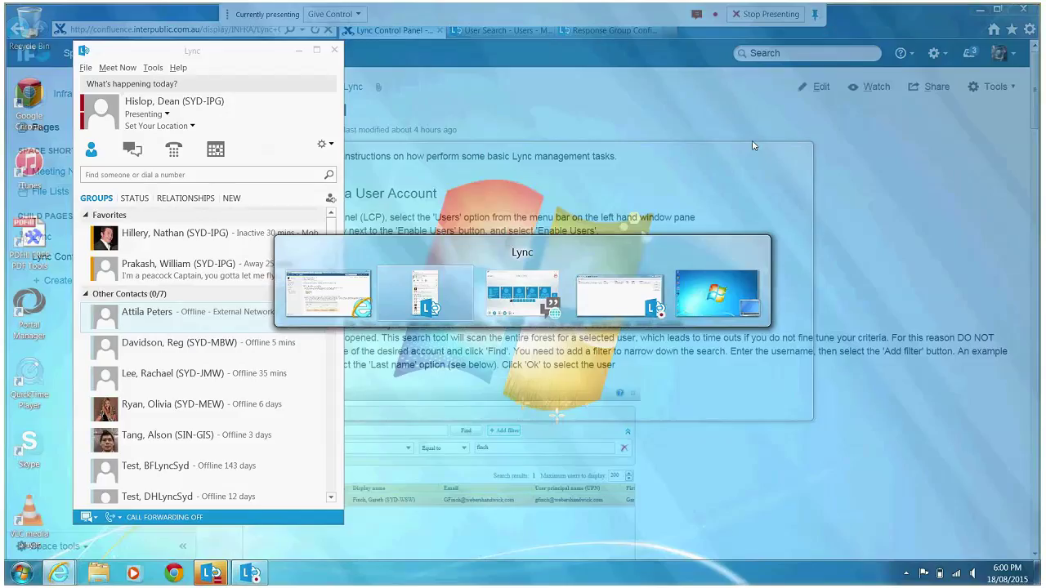
pyautogui.hotkey('alt', 'Tab')
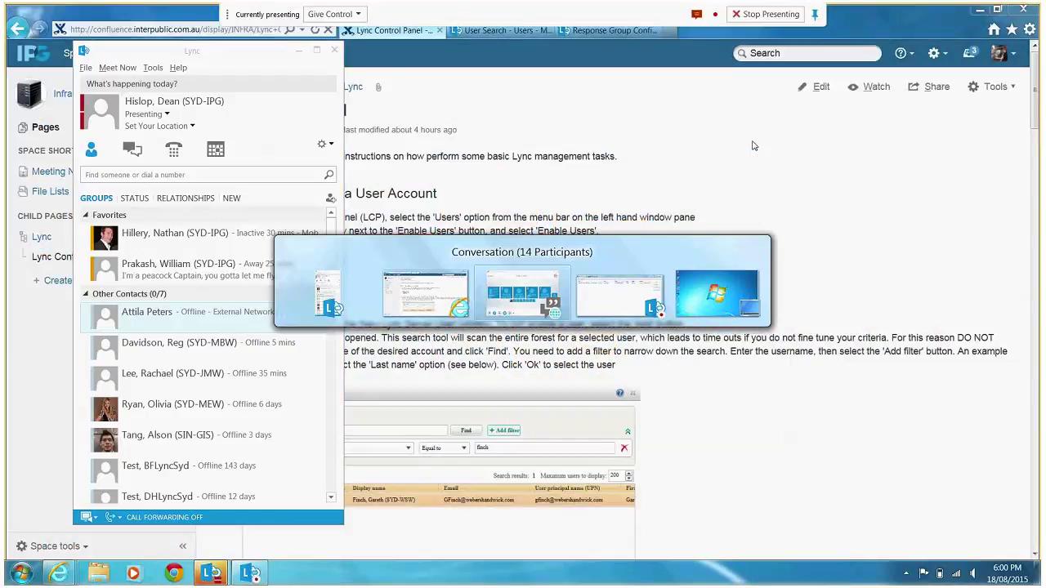
pyautogui.hotkey('alt', 'Tab')
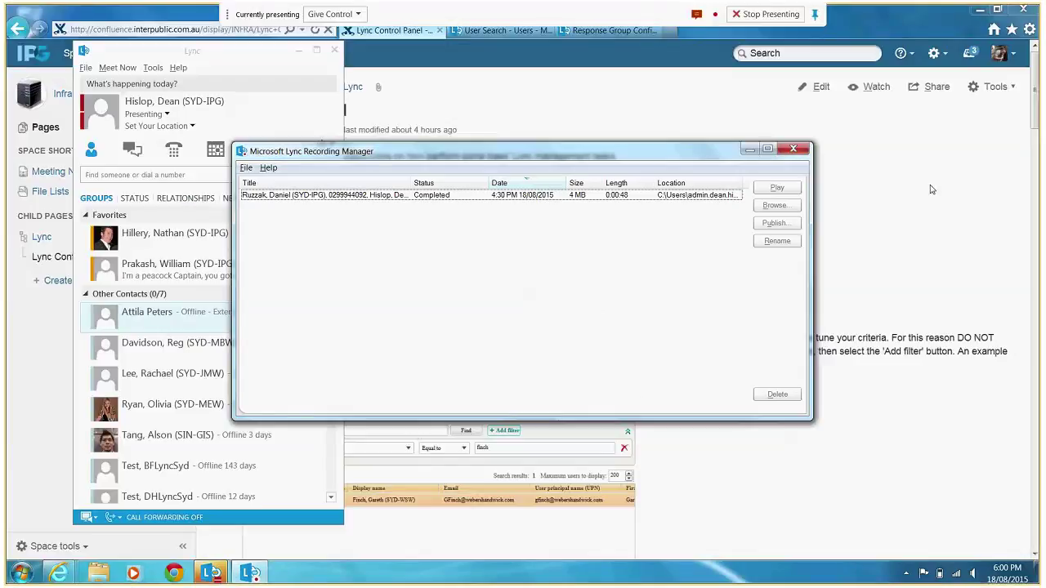
pyautogui.click(1013, 132)
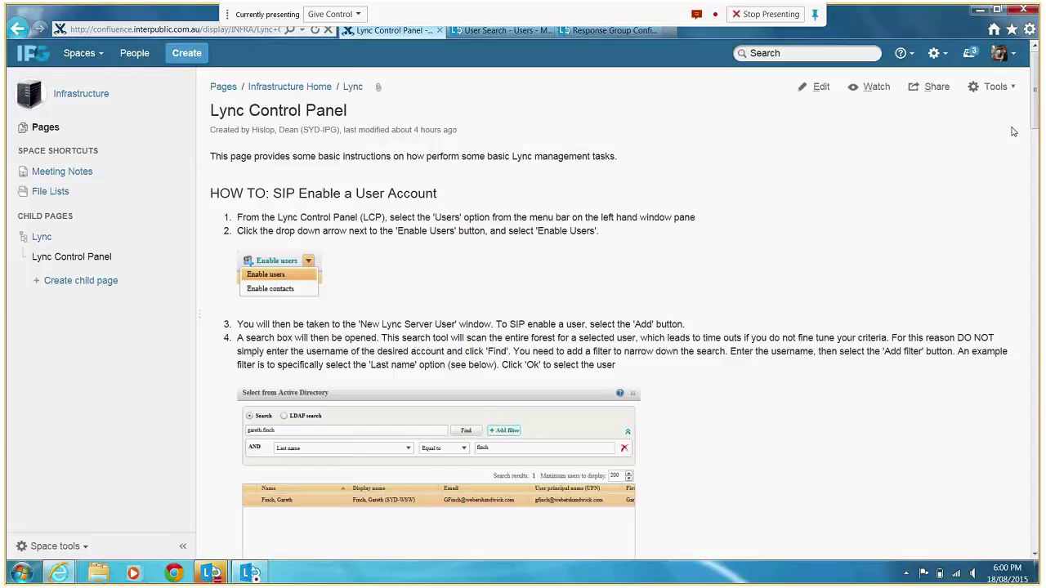
pyautogui.moveTo(1035, 110); pyautogui.dragTo(1034, 100)
# Back in User Search, filter on Line URI starts with tel:+612953864 and run the search.
pyautogui.hotkey('alt', 'Tab')
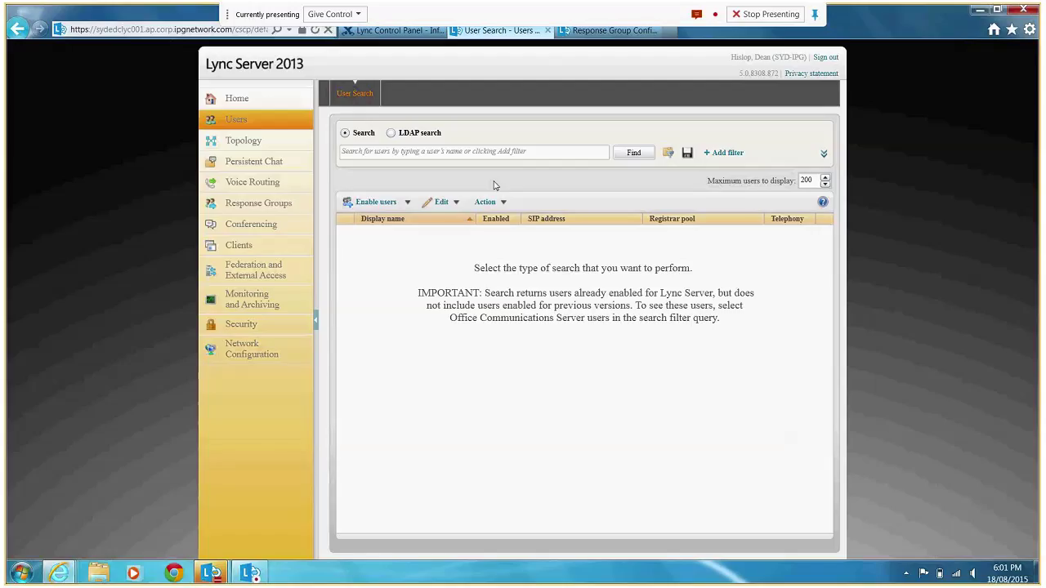
pyautogui.click(727, 154)
pyautogui.click(450, 184)
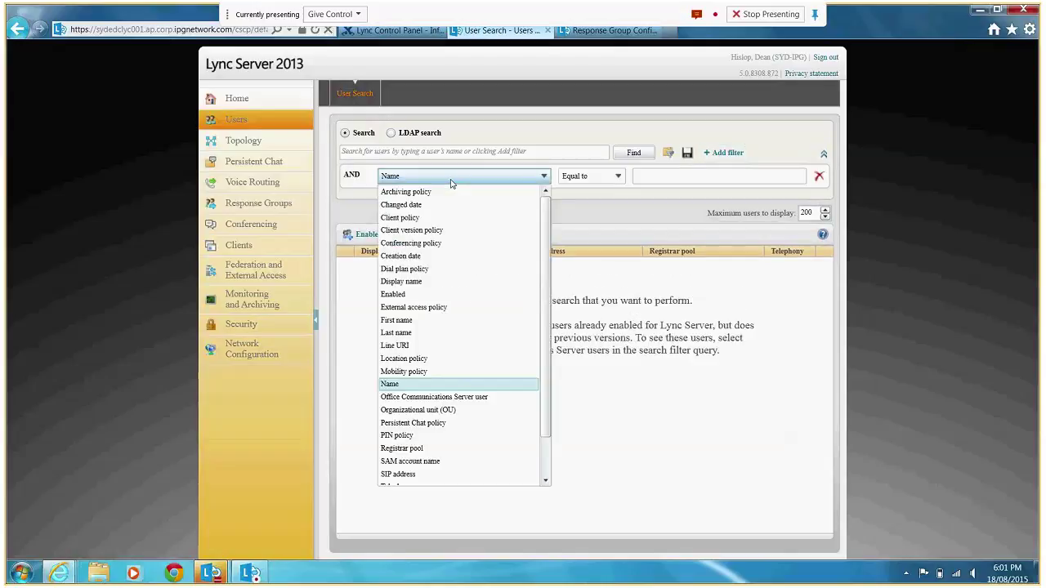
pyautogui.click(395, 345)
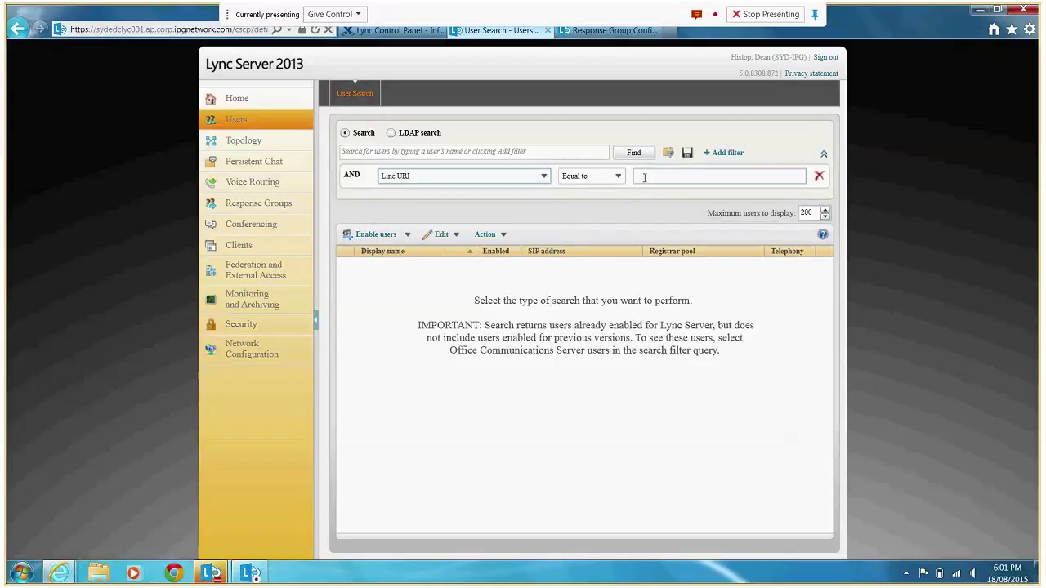
pyautogui.click(617, 179)
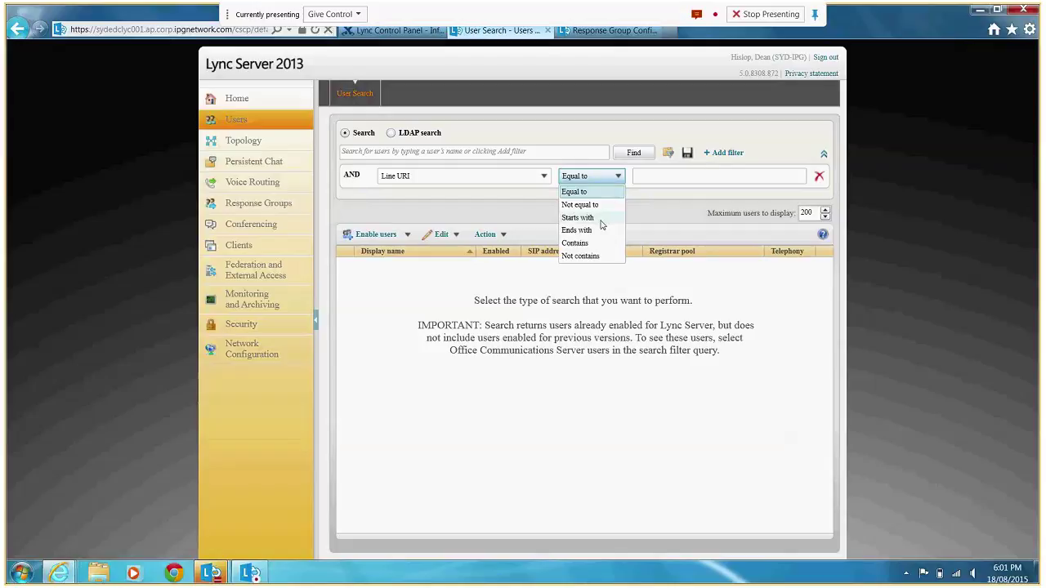
pyautogui.click(603, 219)
pyautogui.click(649, 175)
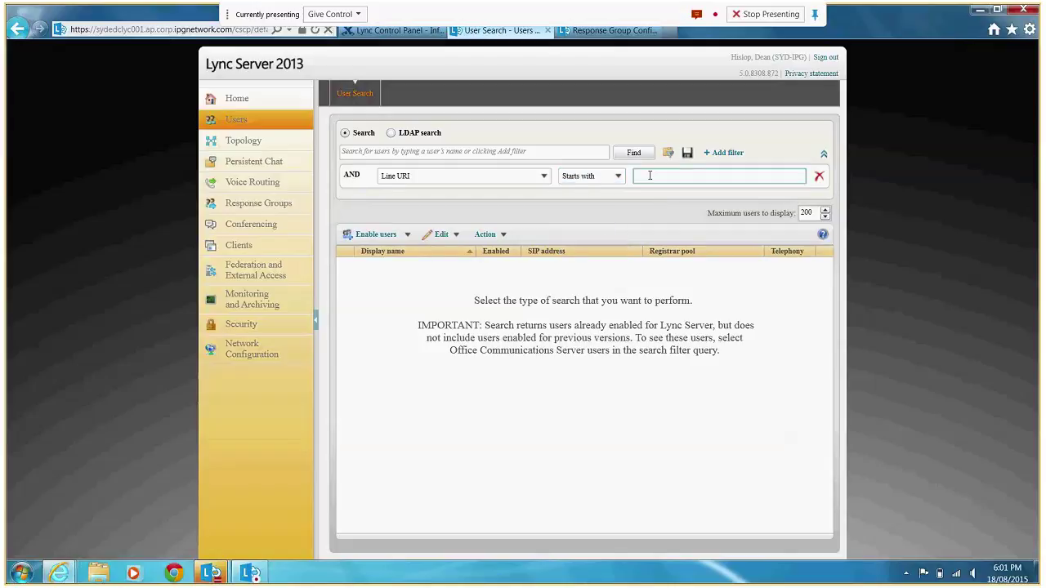
pyautogui.write('tel:+612953864')
pyautogui.click(638, 153)
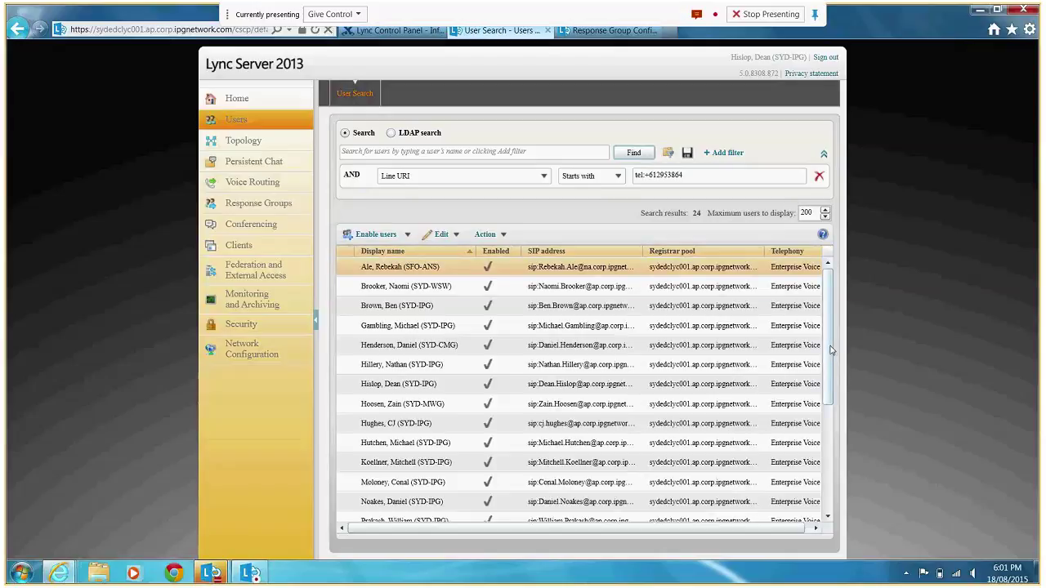
pyautogui.moveTo(831, 351); pyautogui.dragTo(832, 281)
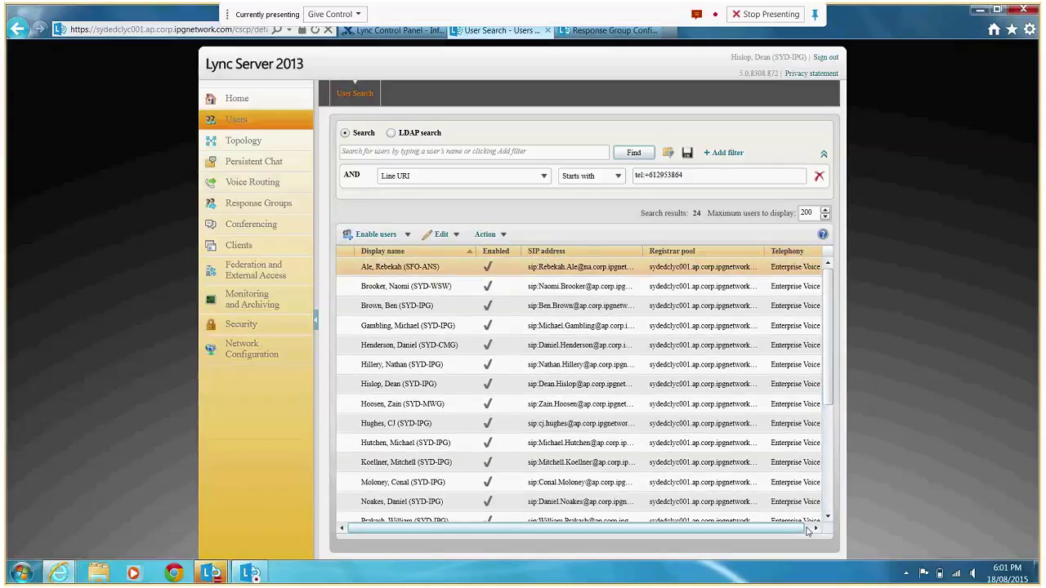
pyautogui.click(796, 264)
pyautogui.rightClick(744, 258)
pyautogui.click(714, 236)
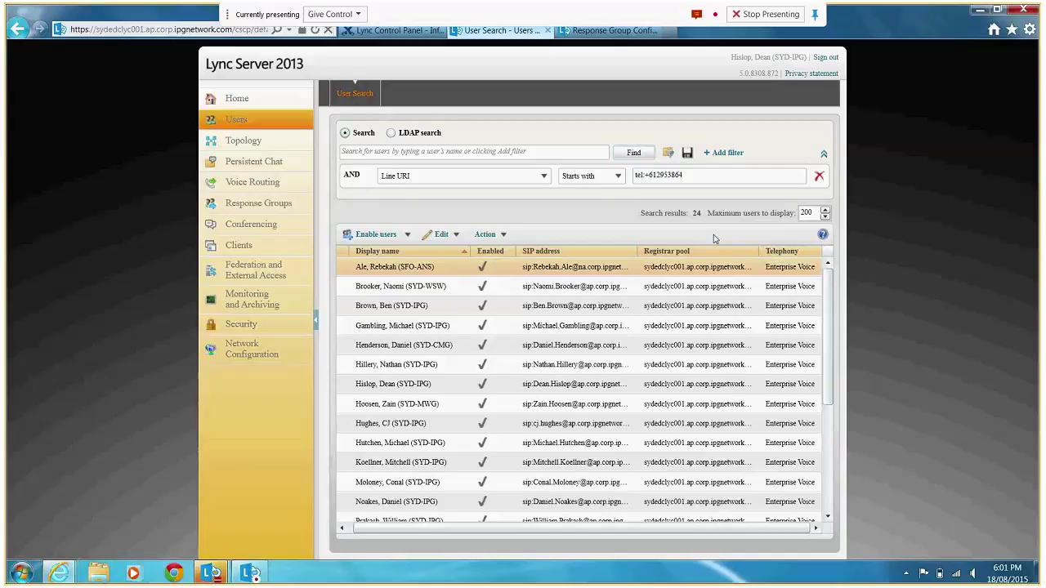
pyautogui.click(499, 237)
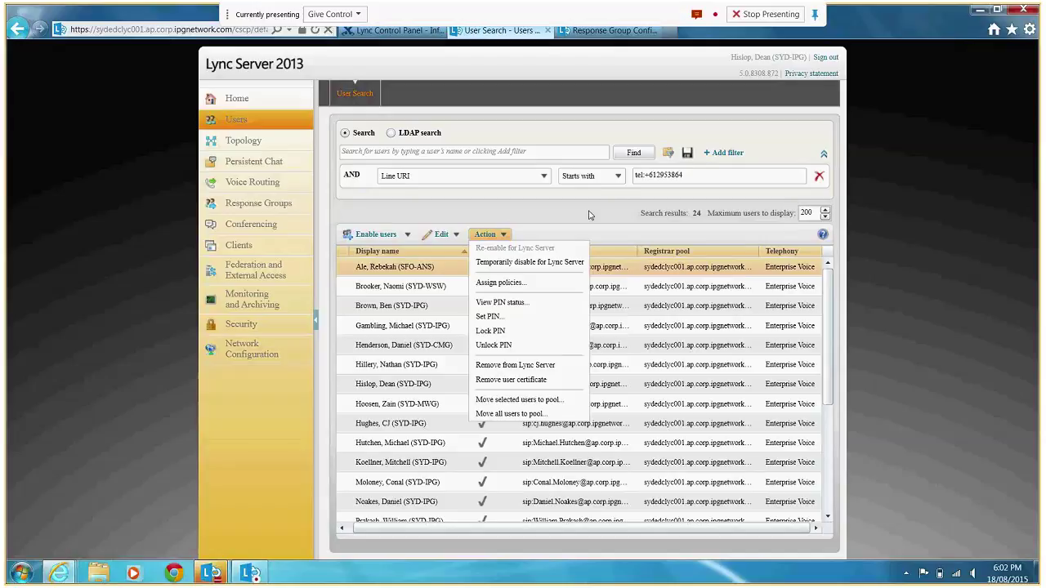
pyautogui.click(606, 232)
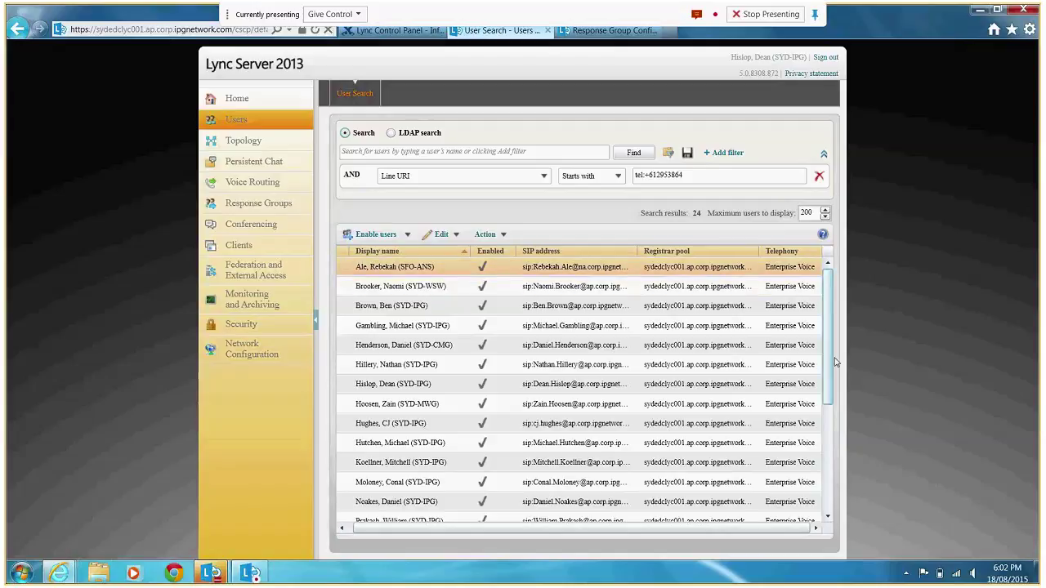
# Scroll the 24-user results grid down to the last rows of test accounts.
pyautogui.scroll(-5, 823, 376)
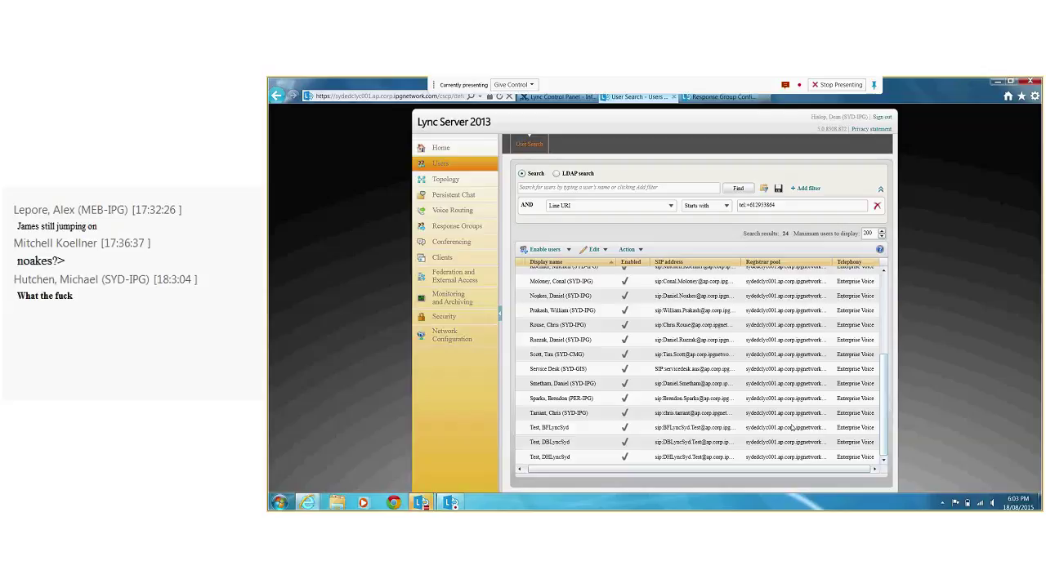
pyautogui.moveTo(434, 500)
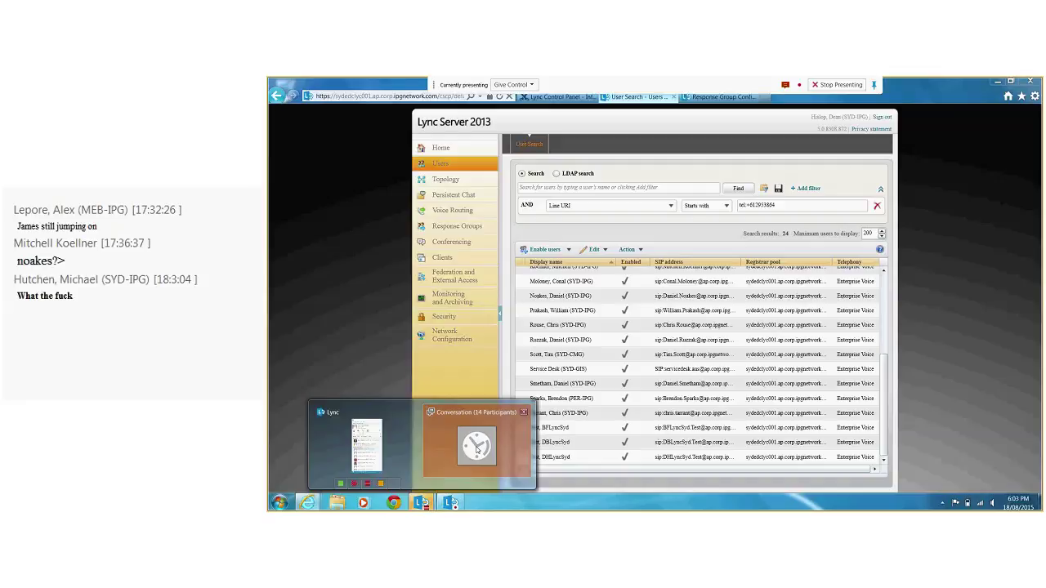
pyautogui.click(477, 449)
pyautogui.click(309, 324)
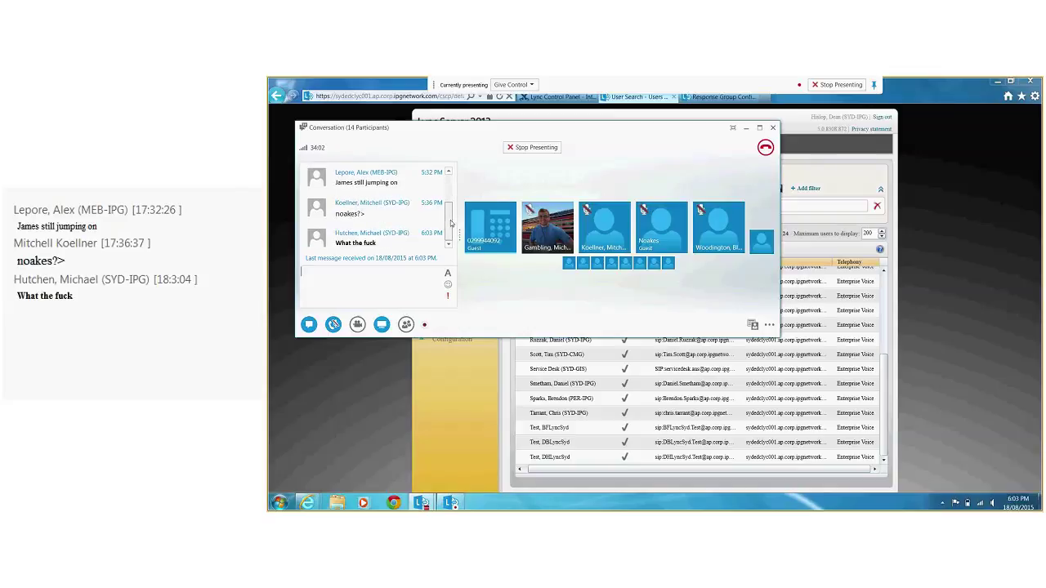
pyautogui.click(397, 288)
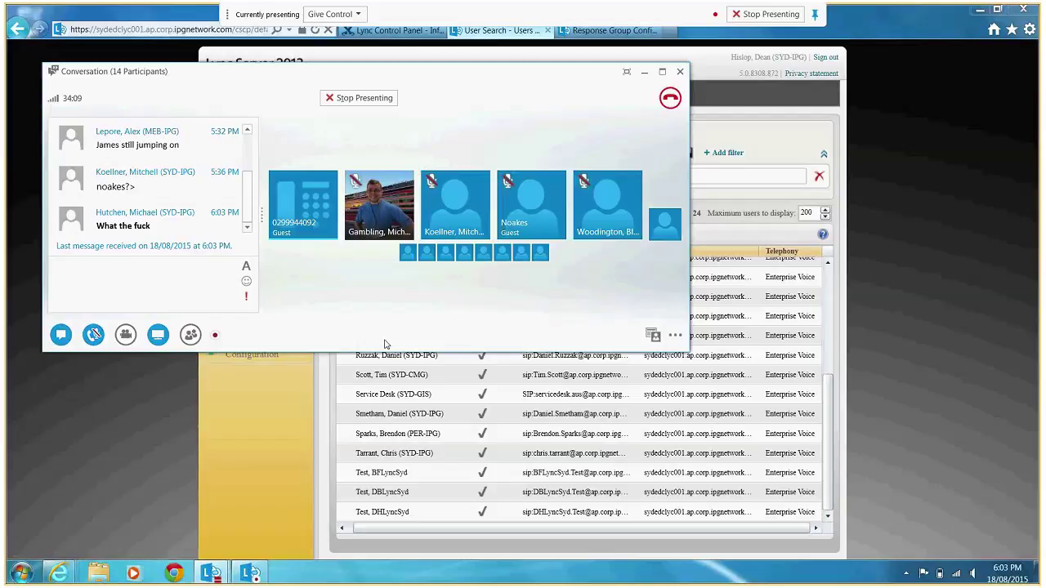
pyautogui.moveTo(385, 352); pyautogui.dragTo(391, 408)
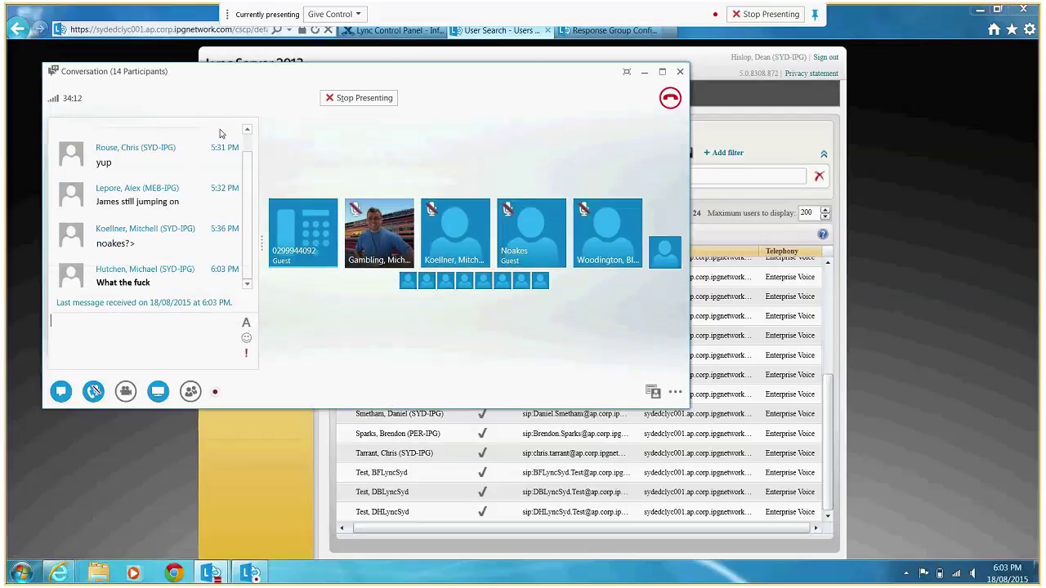
pyautogui.click(249, 150)
pyautogui.moveTo(250, 151); pyautogui.dragTo(251, 112)
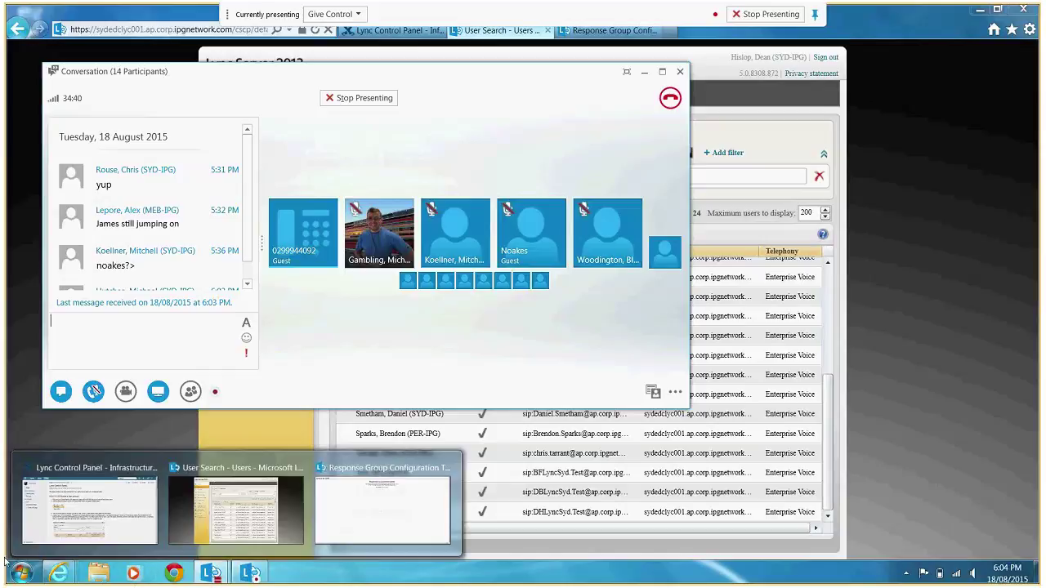
pyautogui.scroll(-1, 249, 275)
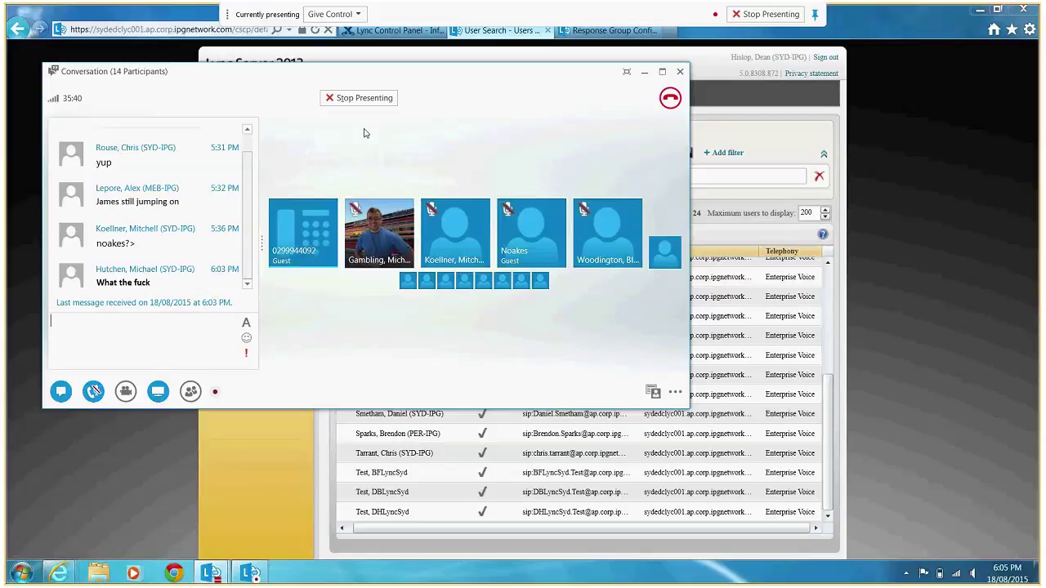
pyautogui.click(717, 67)
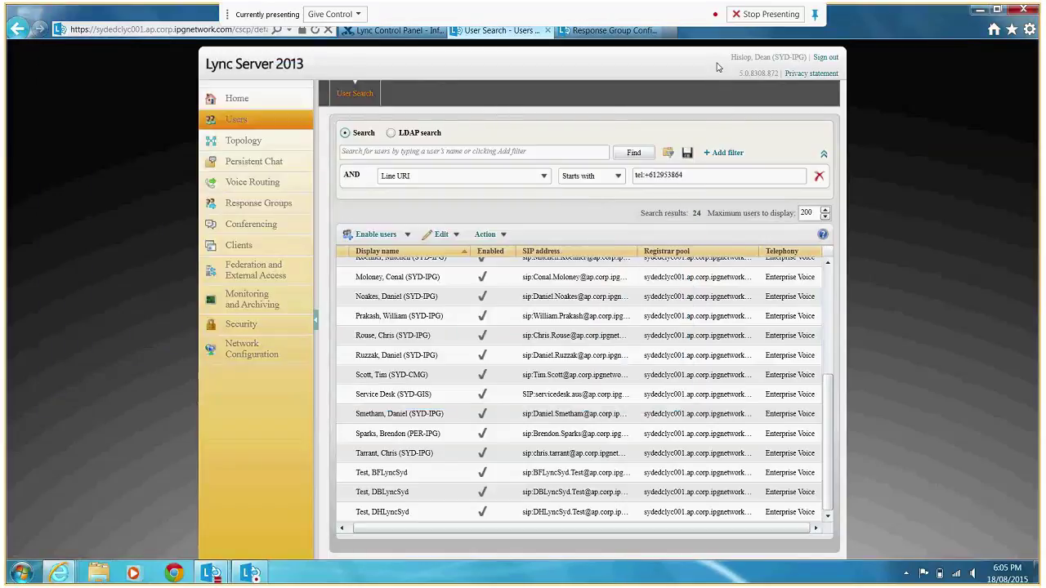